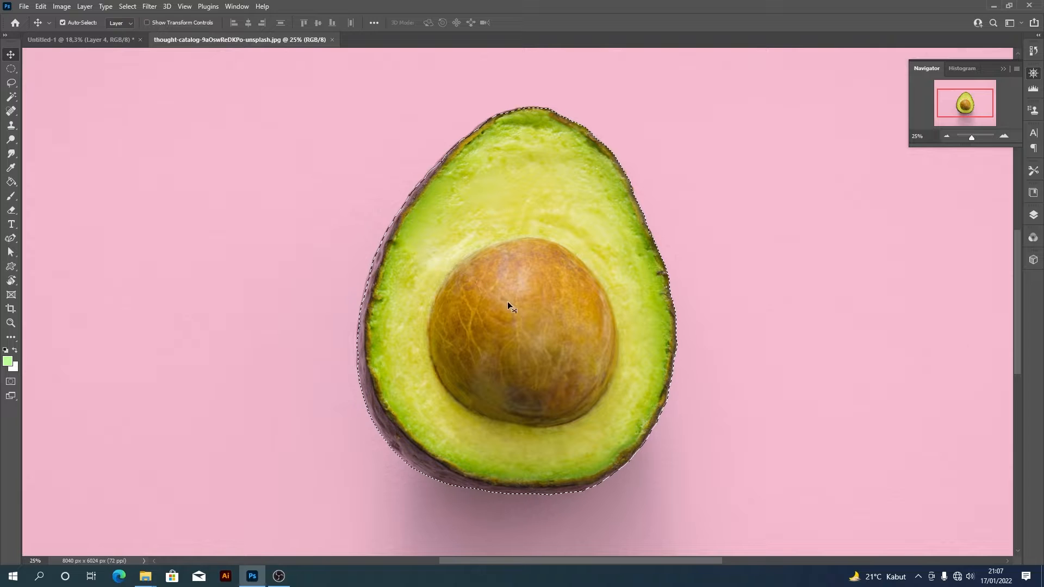
- Bring the selected avocado half into the Untitled-1 composition and scale it to sit below the orange slice
{"action": "left_click_drag", "start_coordinate": [550, 357], "coordinate": [614, 373]}
{"action": "key", "text": "ctrl+t"}
{"action": "left_click_drag", "start_coordinate": [712, 224], "coordinate": [709, 228]}
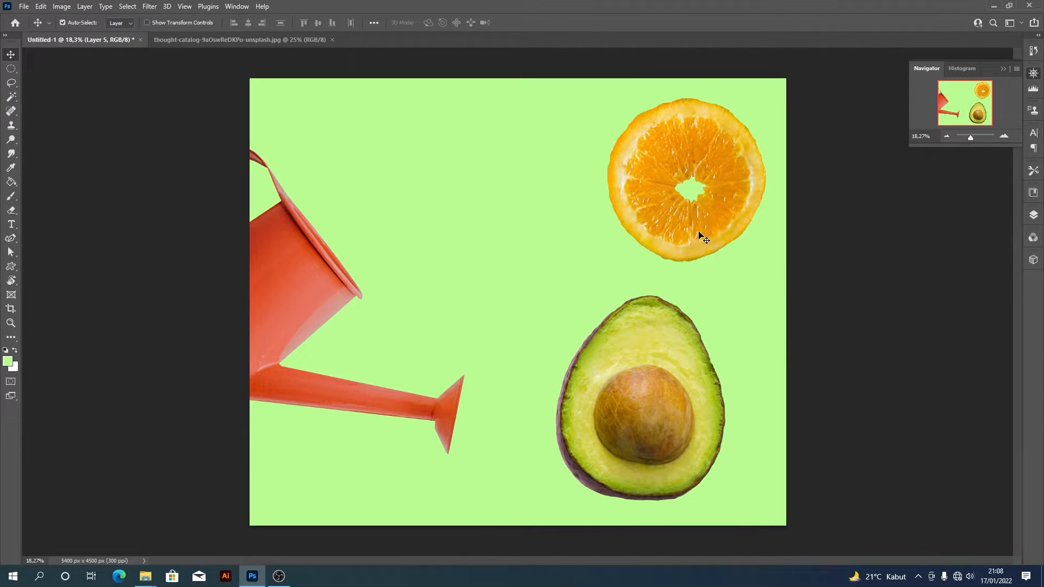
- Enlarge the orange slice slightly and reposition it above the avocado near the canvas's upper-right corner
{"action": "left_click", "coordinate": [701, 243]}
{"action": "key", "text": "ctrl+t"}
{"action": "left_click_drag", "start_coordinate": [608, 263], "coordinate": [597, 274]}
{"action": "key", "text": "Return"}
{"action": "left_click_drag", "start_coordinate": [664, 228], "coordinate": [646, 238]}
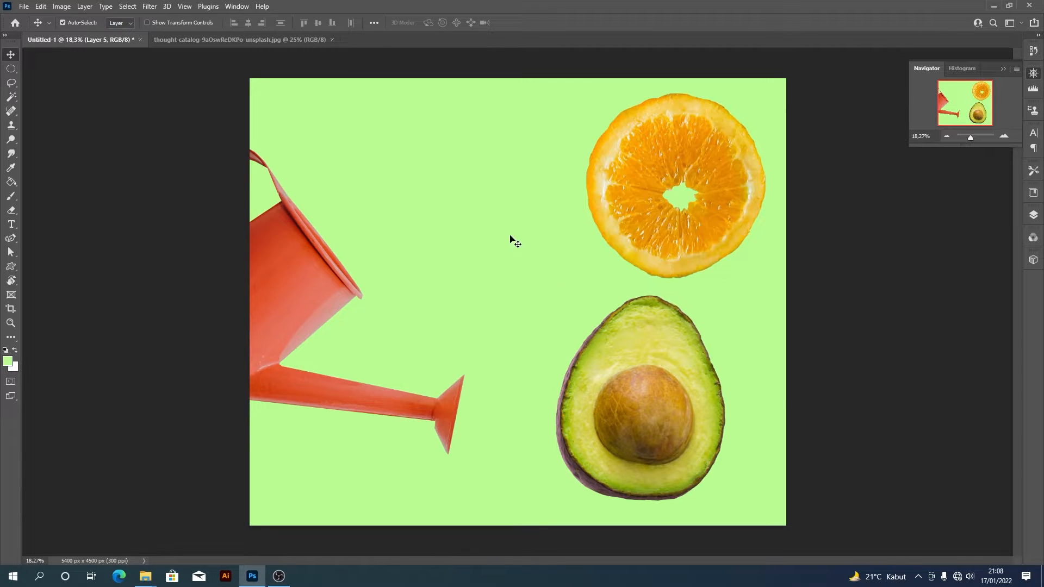
- Close the avocado photo and the Untitled-1 composition without saving changes
{"action": "key", "text": "ctrl"}
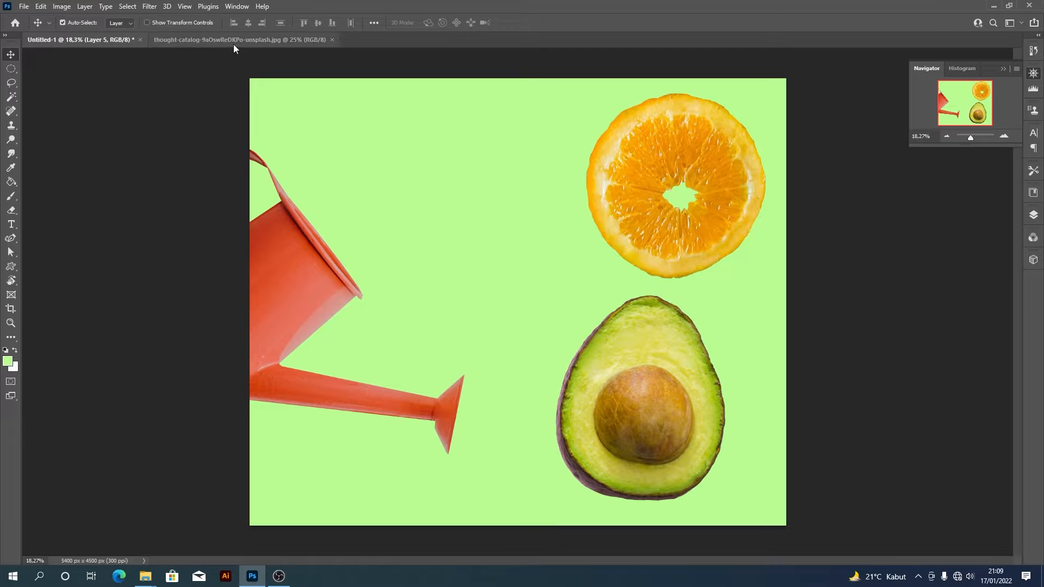
{"action": "left_click", "coordinate": [234, 41]}
{"action": "left_click", "coordinate": [332, 40]}
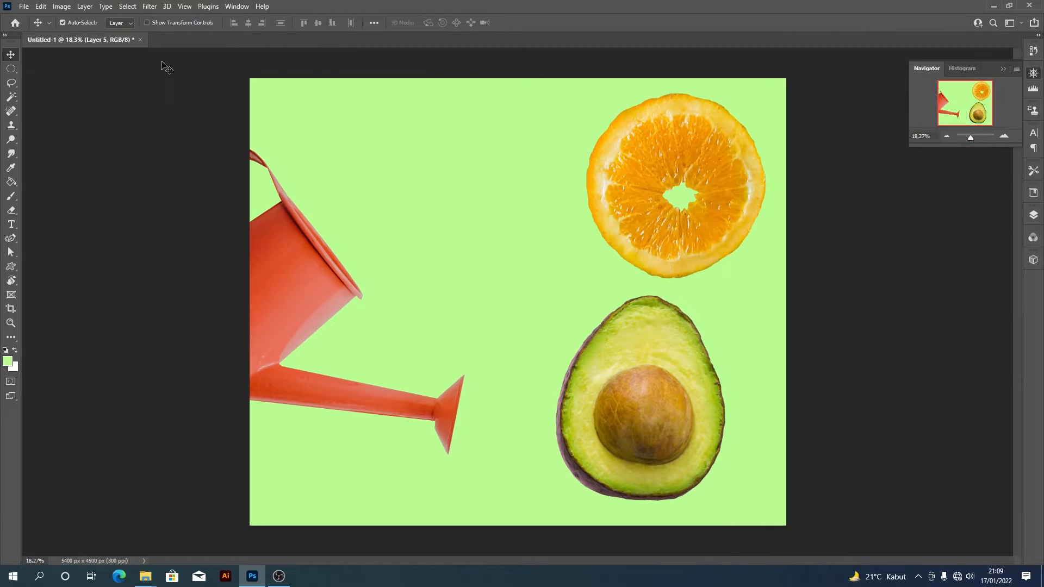
{"action": "left_click", "coordinate": [139, 39]}
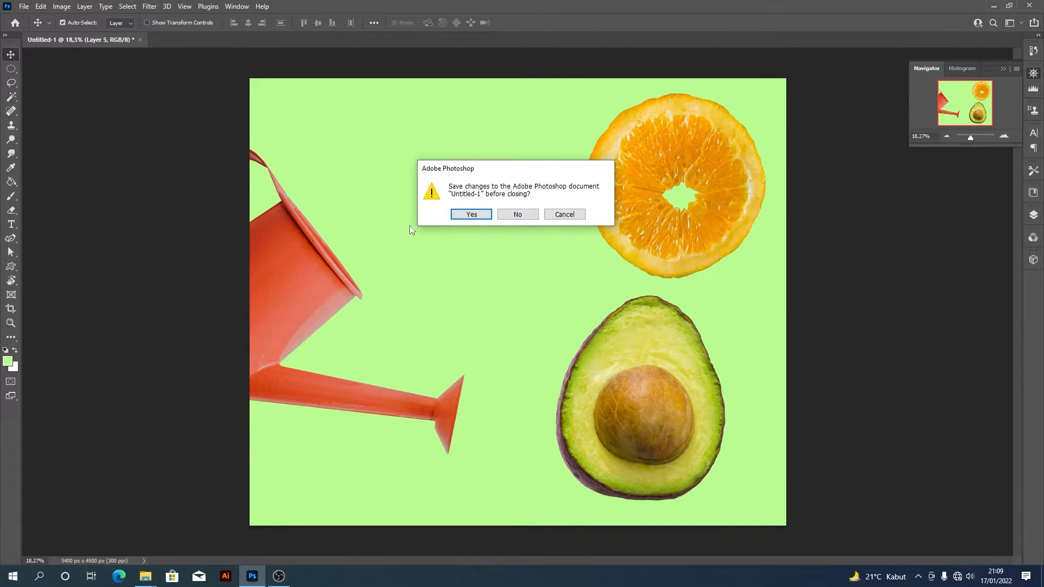
{"action": "left_click", "coordinate": [517, 215]}
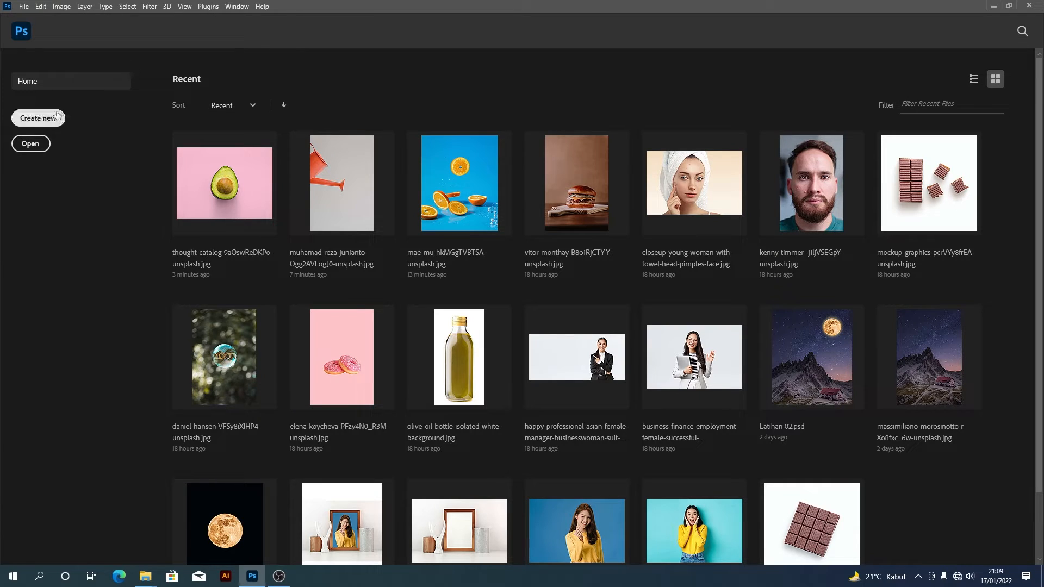
- Create a new blank 5400 x 4500 px document at 300 ppi and activate the Magic Wand tool
{"action": "left_click", "coordinate": [41, 118]}
{"action": "left_click", "coordinate": [710, 423]}
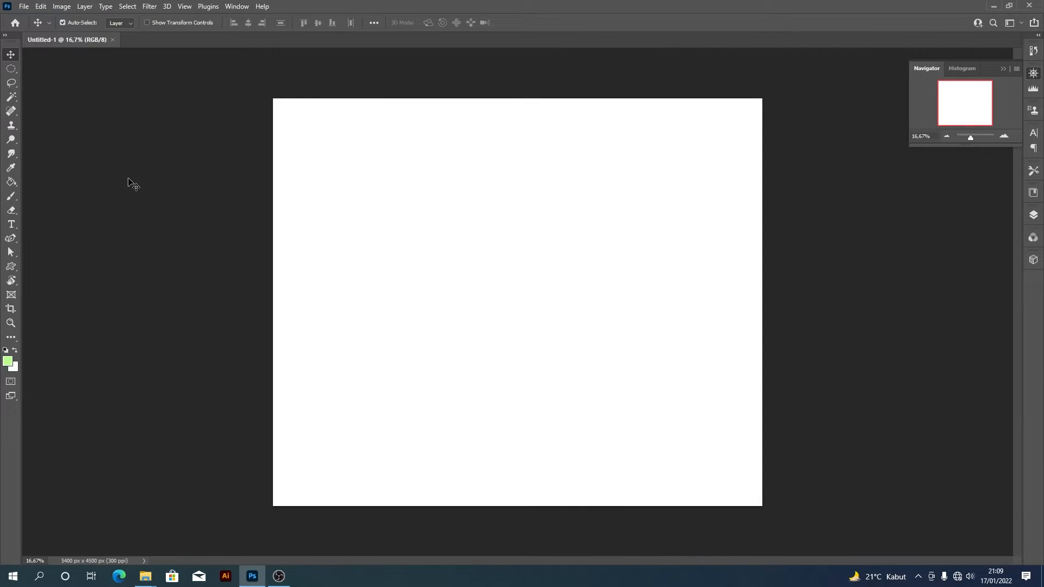
{"action": "left_click", "coordinate": [15, 98]}
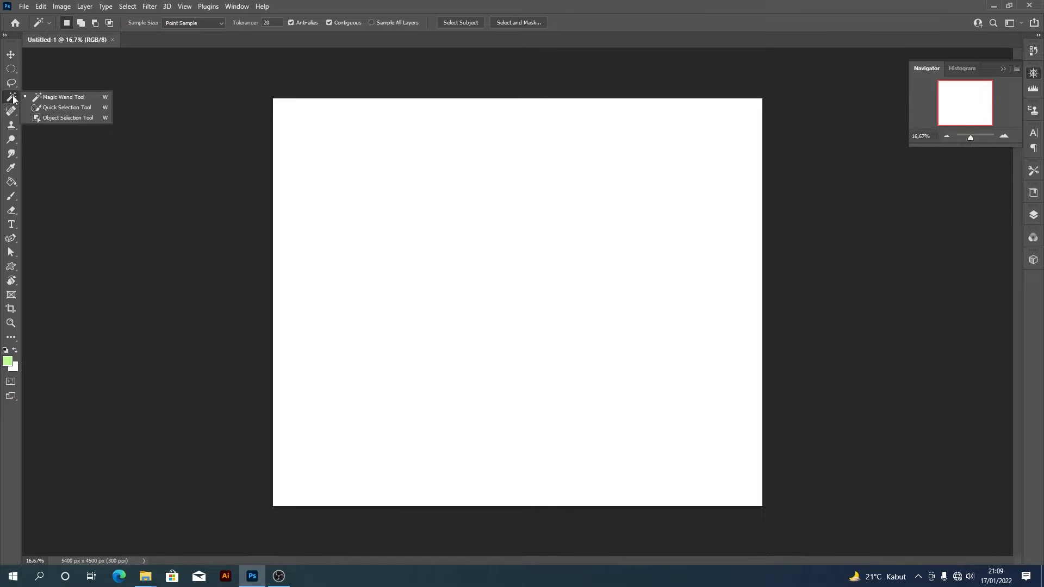
{"action": "left_click", "coordinate": [13, 98]}
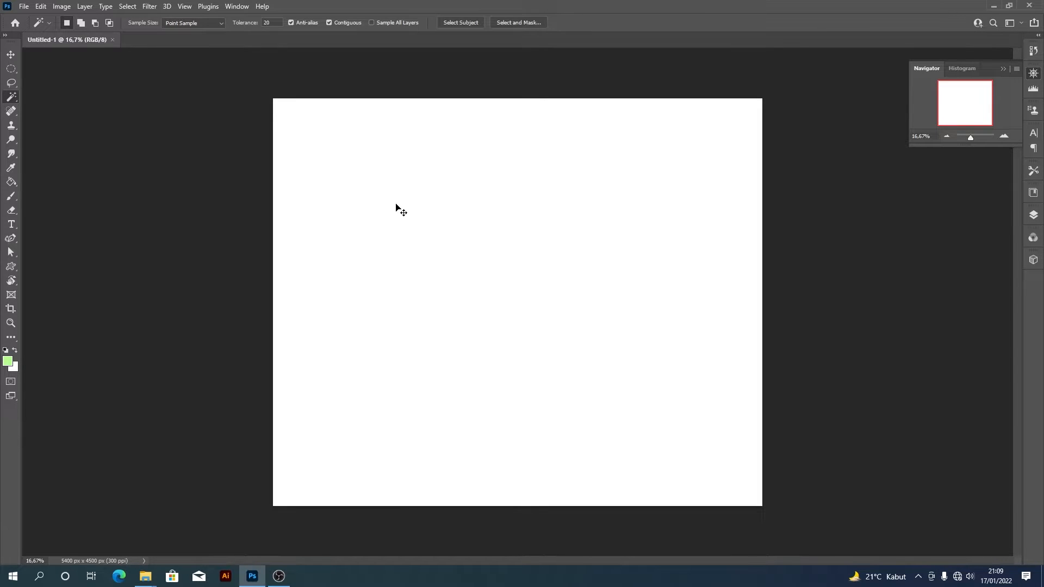
- Open the JPG photo of two pink sprinkled donuts on a pink background
{"action": "key", "text": "ctrl+o"}
{"action": "scroll", "coordinate": [365, 163], "scroll_direction": "down", "scroll_amount": 5}
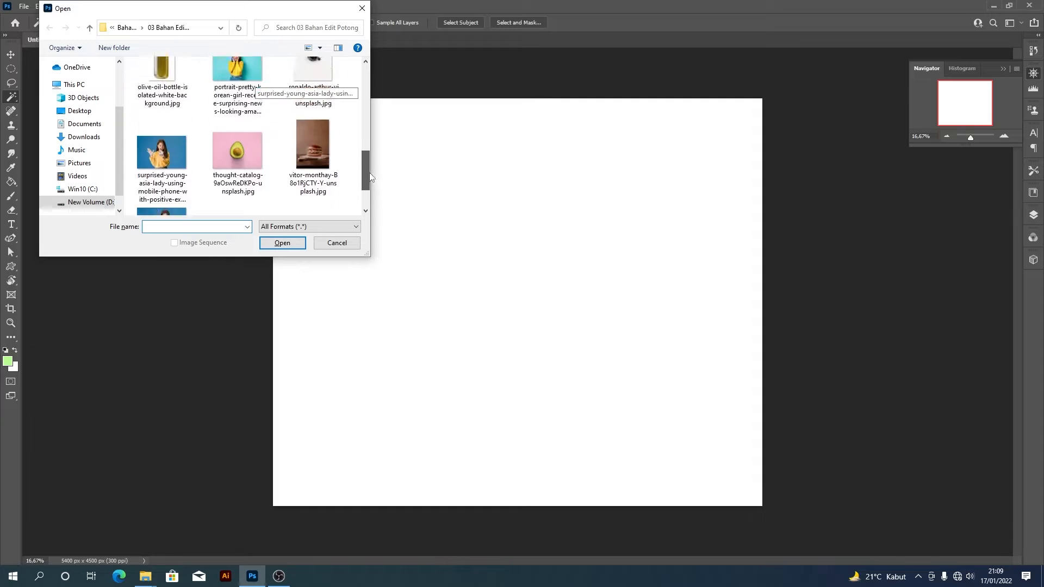
{"action": "left_click_drag", "start_coordinate": [362, 143], "coordinate": [353, 113]}
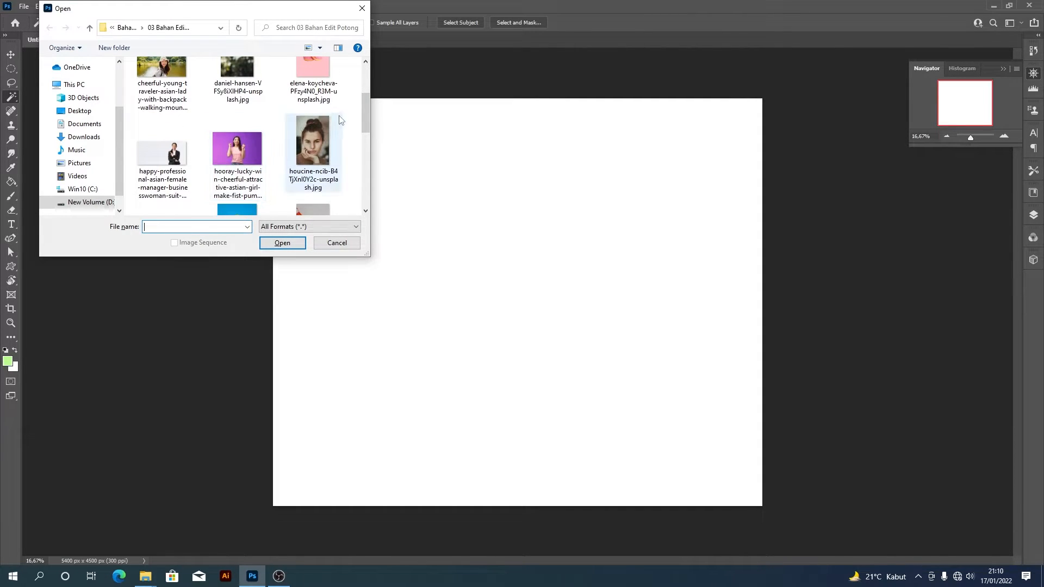
{"action": "scroll", "coordinate": [322, 123], "scroll_direction": "up", "scroll_amount": 1}
{"action": "left_click", "coordinate": [320, 123]}
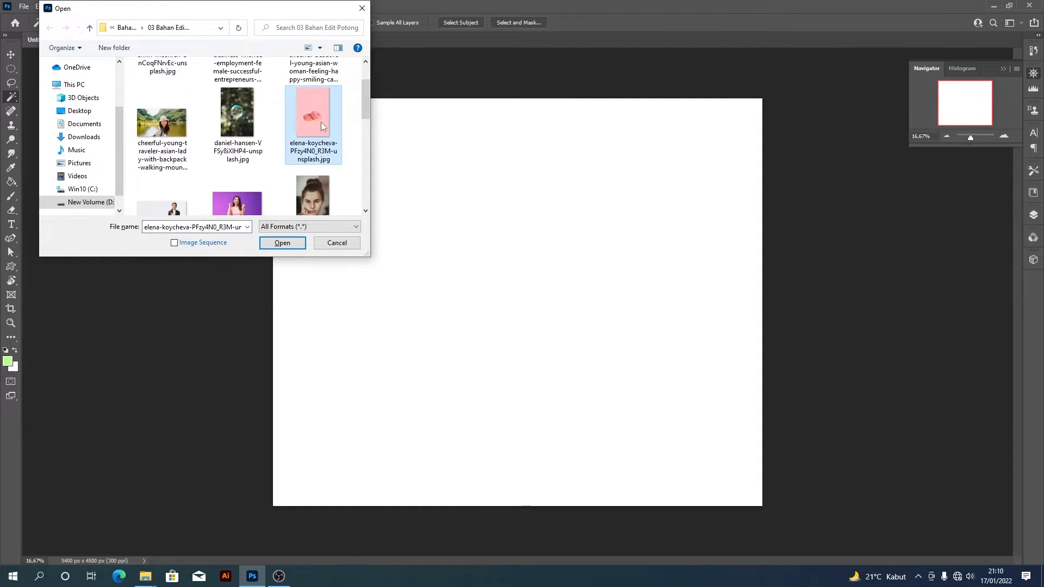
{"action": "left_click", "coordinate": [302, 243]}
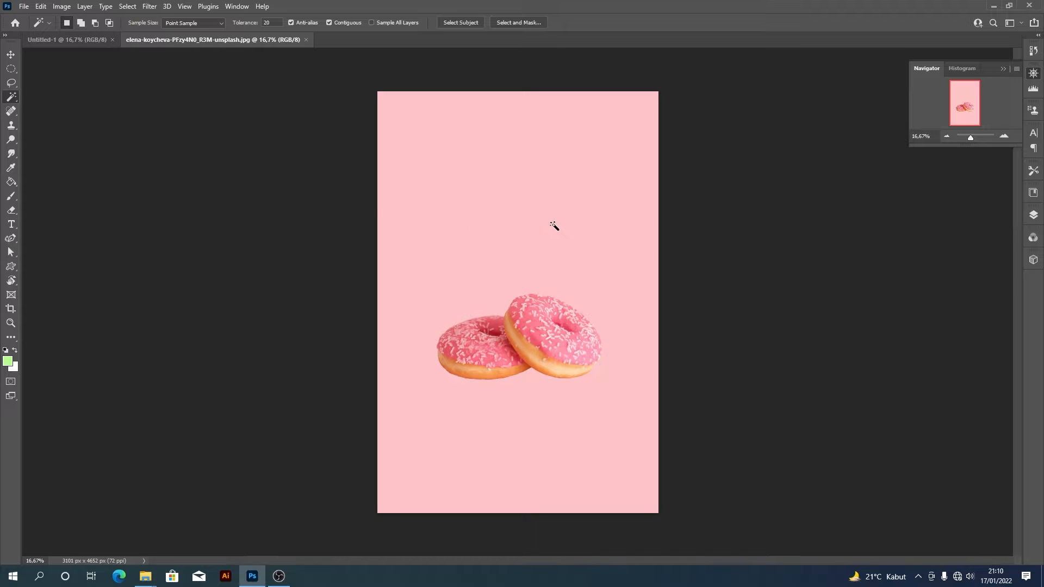
- Try selecting the pink background around the donuts with the Magic Wand at tolerance 20
{"action": "key", "text": "ctrl+plus"}
{"action": "key", "text": "ctrl+plus"}
{"action": "key", "text": "ctrl+plus"}
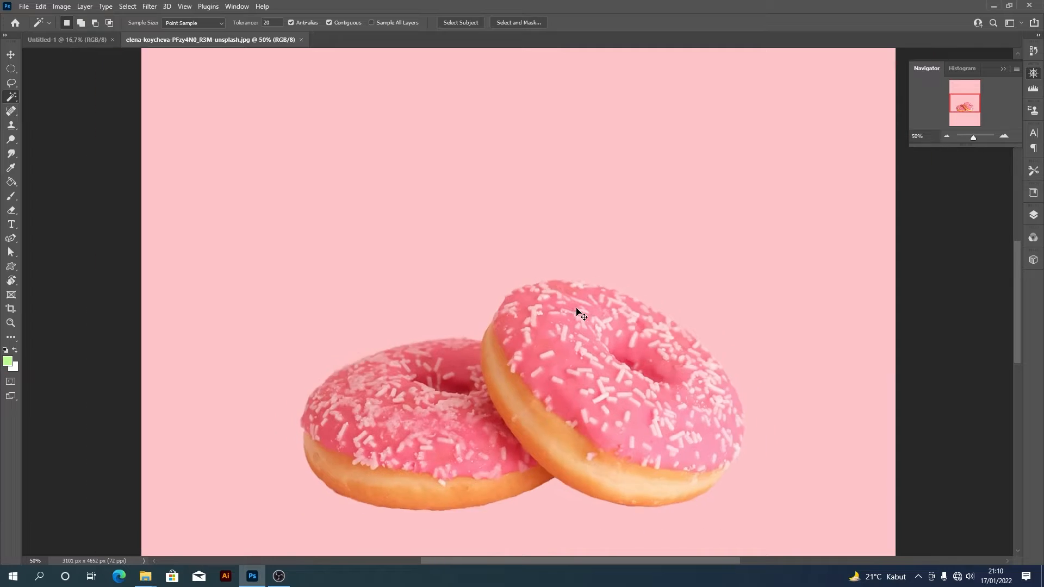
{"action": "key", "text": "ctrl+minus"}
{"action": "left_click", "coordinate": [504, 229]}
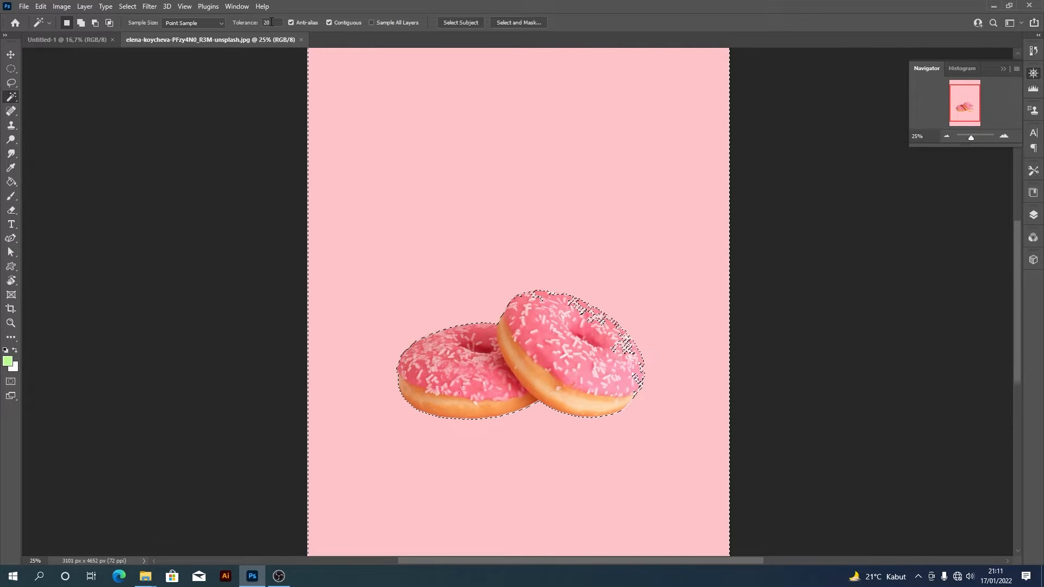
{"action": "key", "text": "ctrl+plus"}
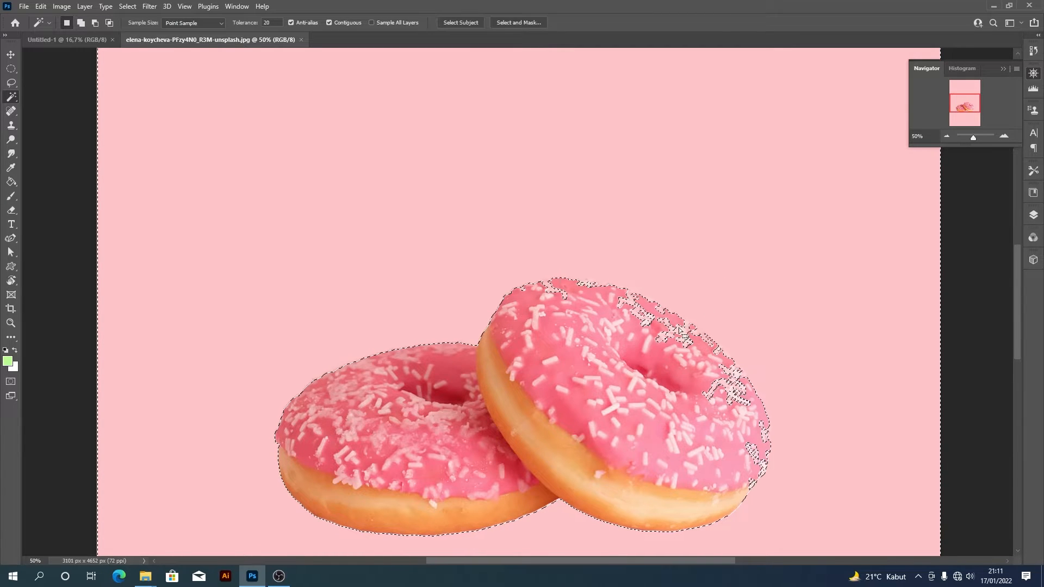
- Clear the selection and reselect the pink background with the Magic Wand at tolerance 5
{"action": "key", "text": "ctrl+d"}
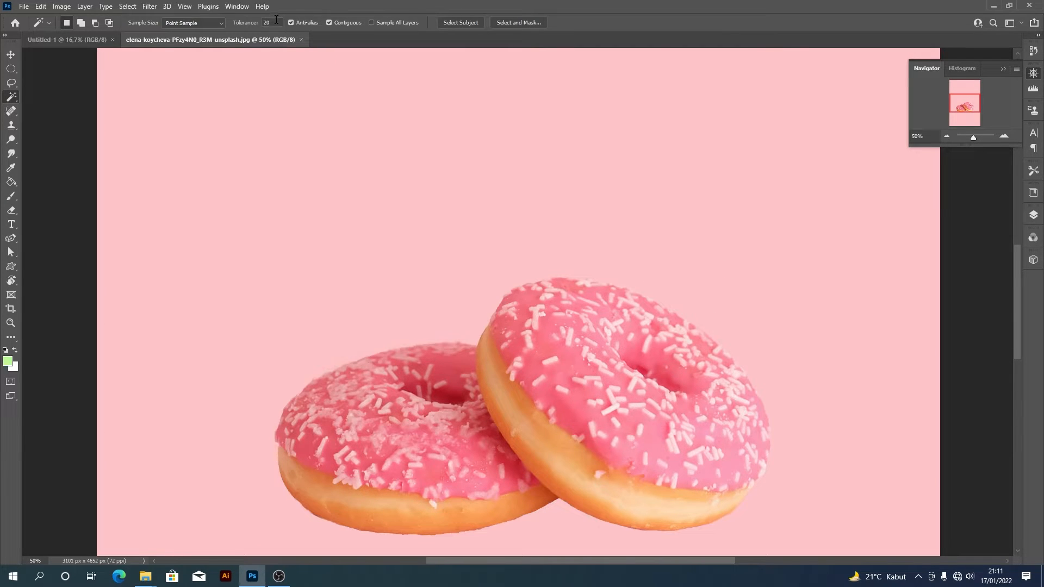
{"action": "left_click", "coordinate": [405, 221]}
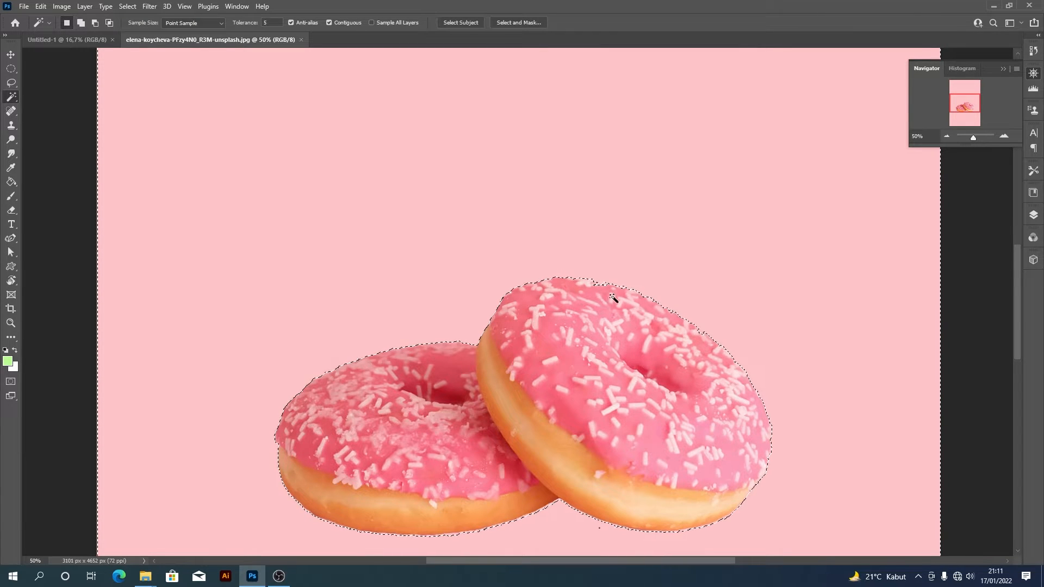
- Clean up the background selection along the donuts' edges with the Lasso, adding the missed areas beneath and beside them
{"action": "left_click", "coordinate": [12, 84]}
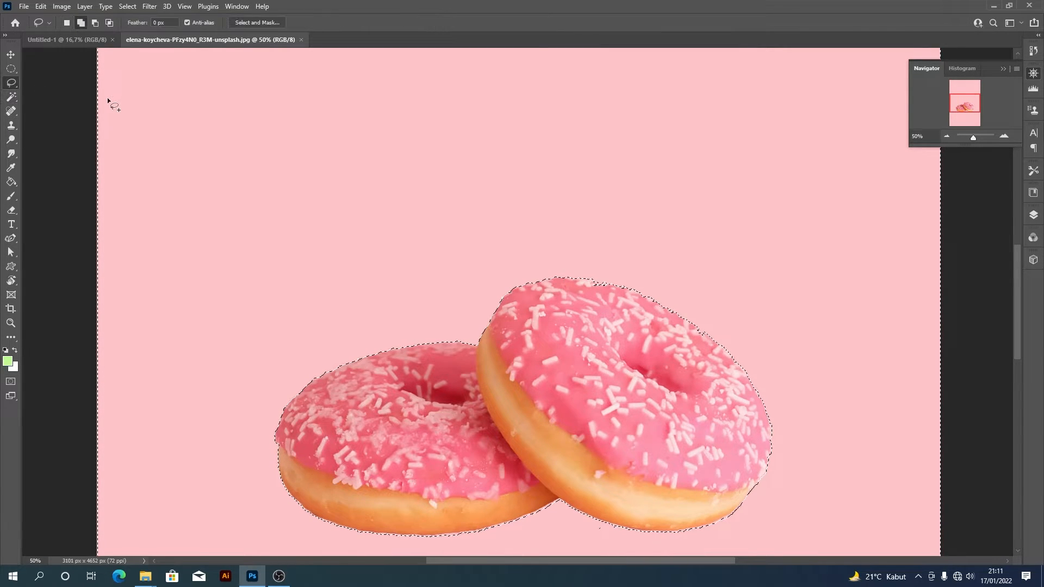
{"action": "left_click", "coordinate": [94, 22]}
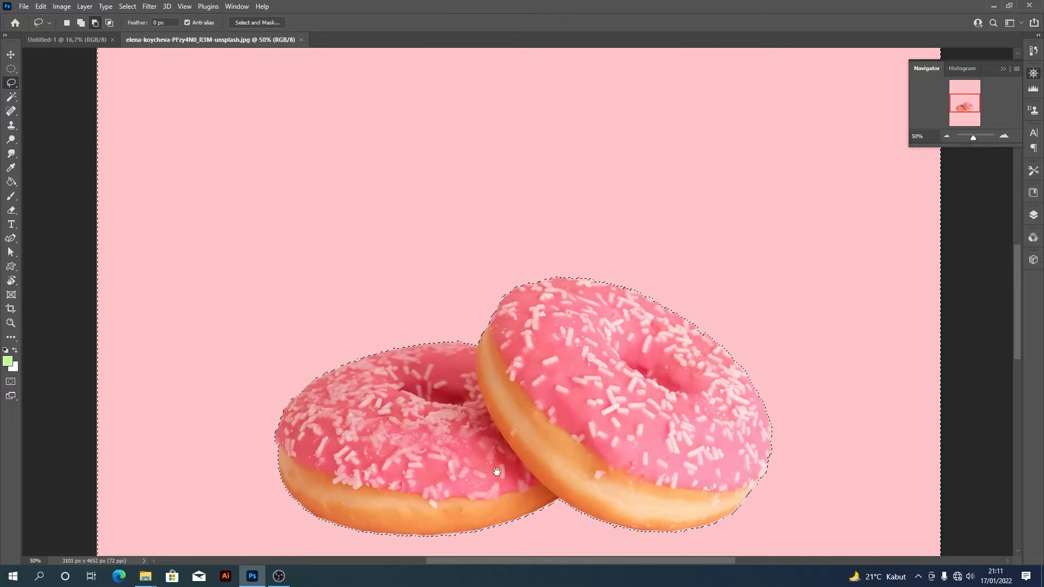
{"action": "left_click_drag", "start_coordinate": [496, 471], "coordinate": [488, 368]}
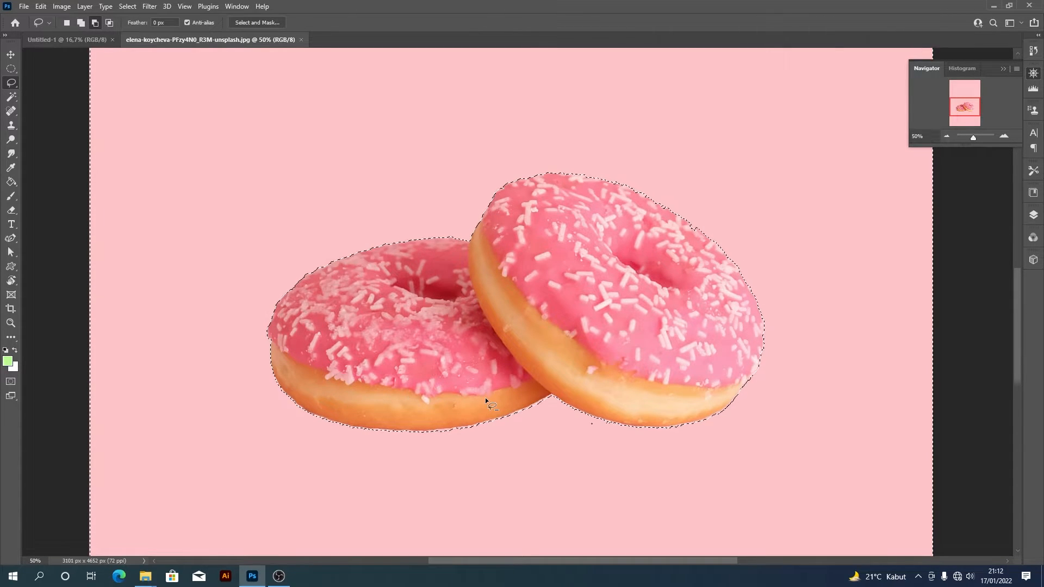
{"action": "key", "text": "shift"}
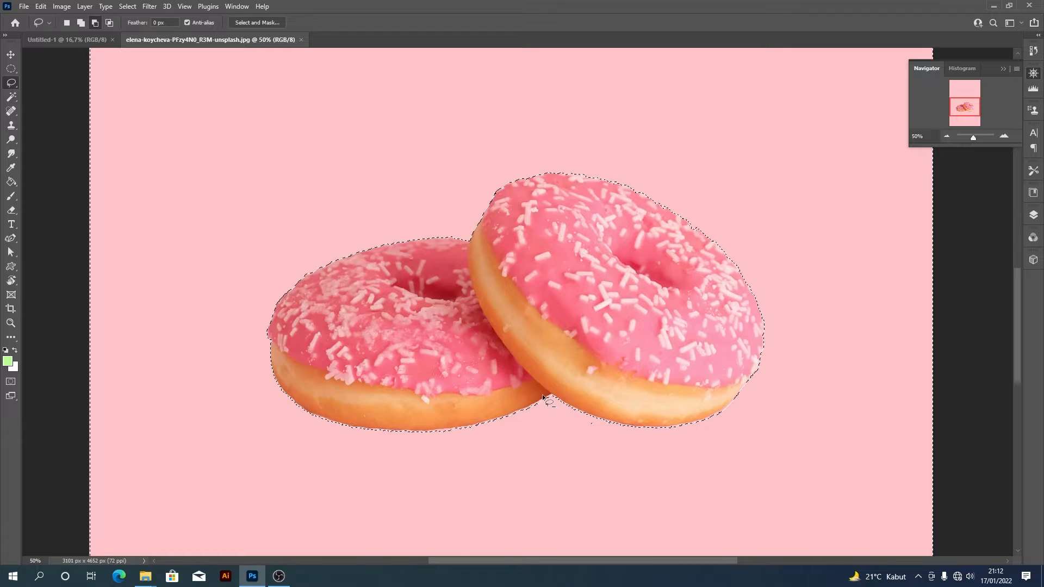
{"action": "key", "text": "shift"}
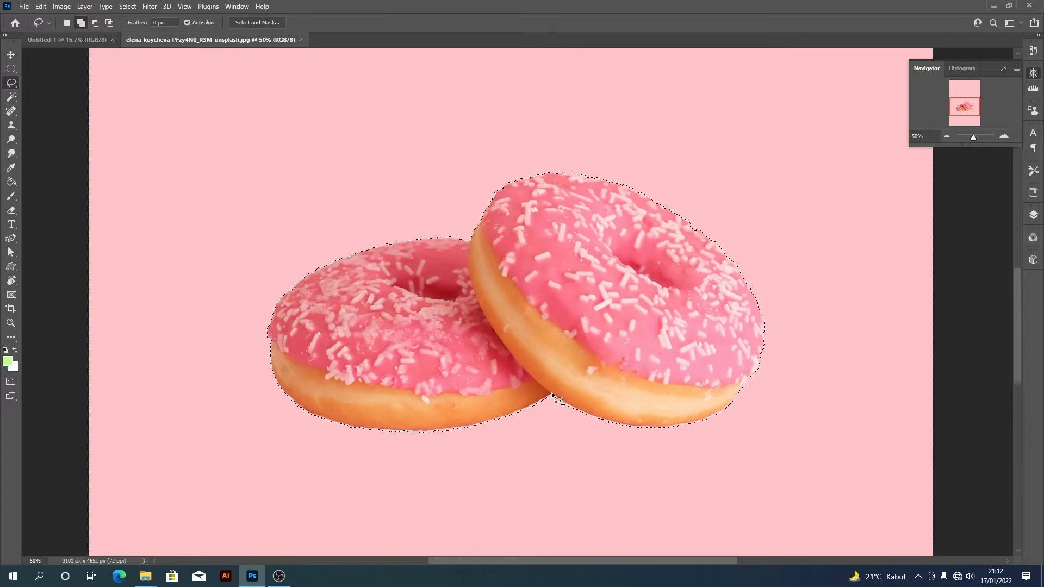
{"action": "mouse_move", "coordinate": [552, 401]}
{"action": "left_mouse_down"}
{"action": "mouse_move", "coordinate": [473, 430]}
{"action": "mouse_move", "coordinate": [386, 433]}
{"action": "mouse_move", "coordinate": [299, 405]}
{"action": "mouse_move", "coordinate": [532, 417]}
{"action": "mouse_move", "coordinate": [550, 399]}
{"action": "mouse_move", "coordinate": [616, 423]}
{"action": "mouse_move", "coordinate": [519, 419]}
{"action": "mouse_move", "coordinate": [604, 397]}
{"action": "mouse_move", "coordinate": [497, 424]}
{"action": "left_mouse_up"}
{"action": "scroll", "coordinate": [666, 436], "scroll_direction": "up", "scroll_amount": 1}
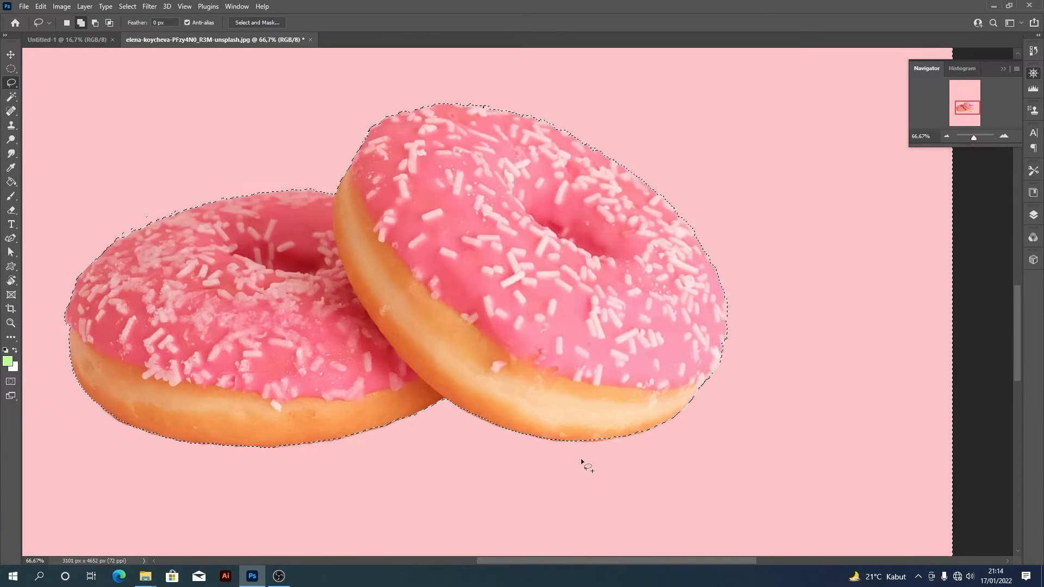
{"action": "scroll", "coordinate": [580, 459], "scroll_direction": "down", "scroll_amount": 1}
{"action": "scroll", "coordinate": [293, 309], "scroll_direction": "up", "scroll_amount": 1}
{"action": "left_click_drag", "start_coordinate": [216, 283], "coordinate": [222, 285]}
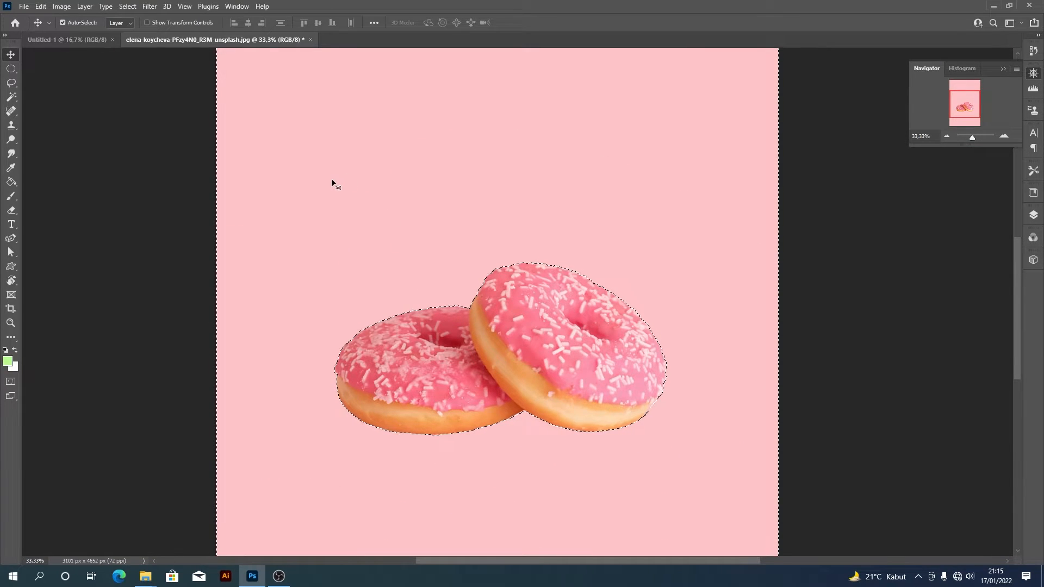
- Try moving the selected pink background into the blank Untitled-1 document, and undo the transfer
{"action": "key", "text": "w"}
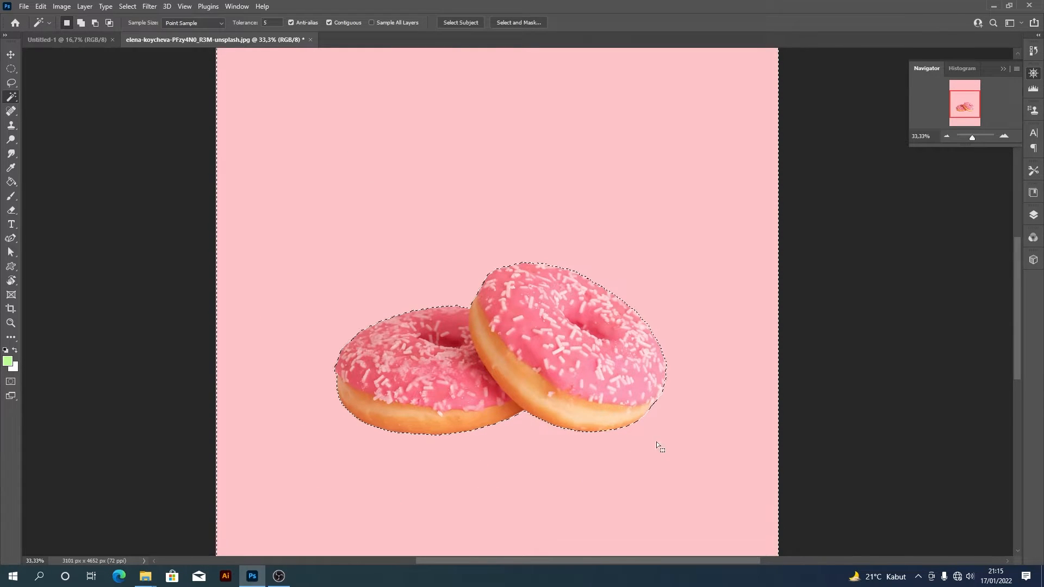
{"action": "key", "text": "v"}
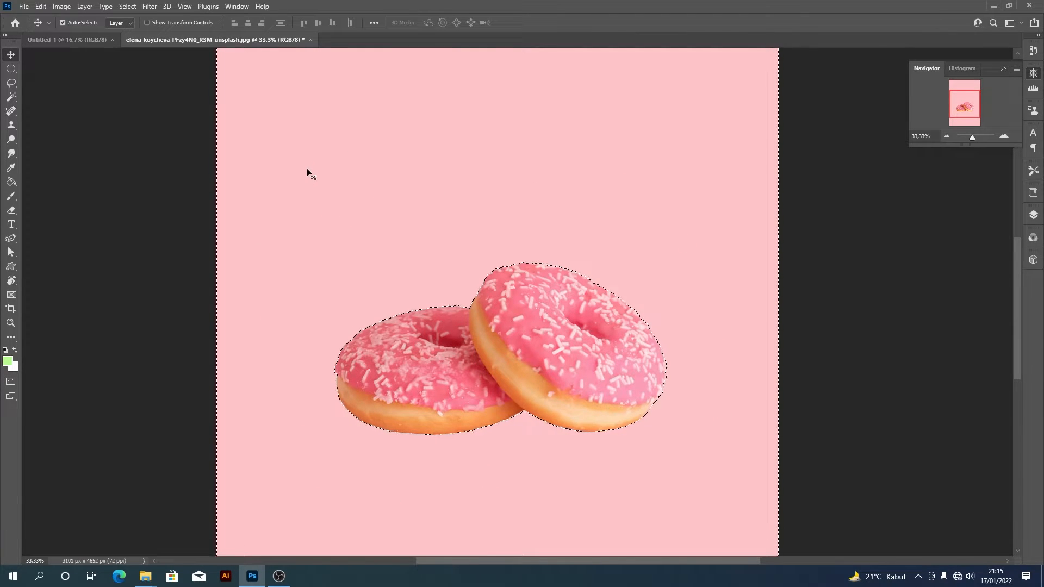
{"action": "left_click", "coordinate": [73, 39]}
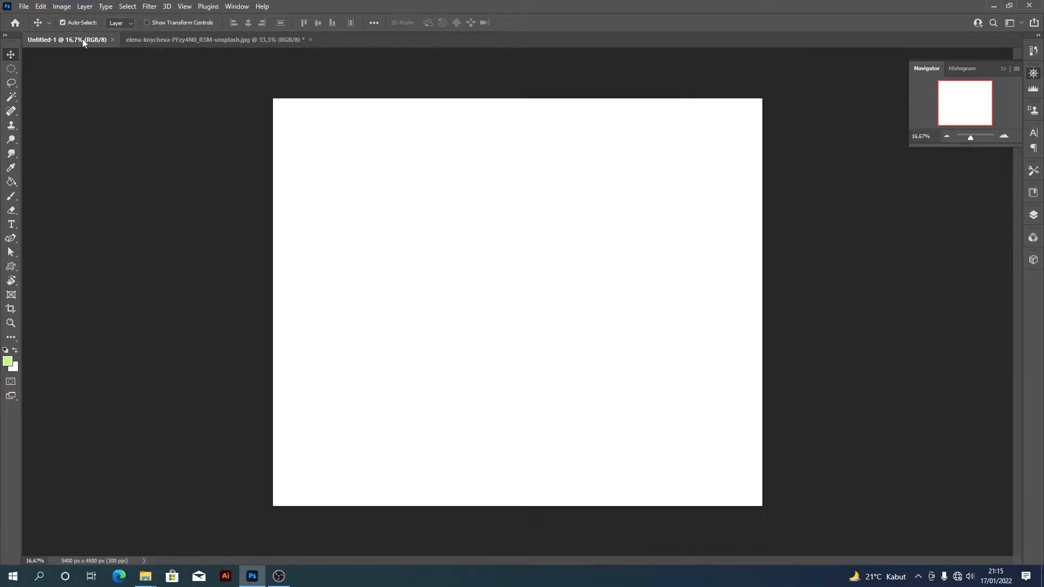
{"action": "left_click", "coordinate": [166, 40]}
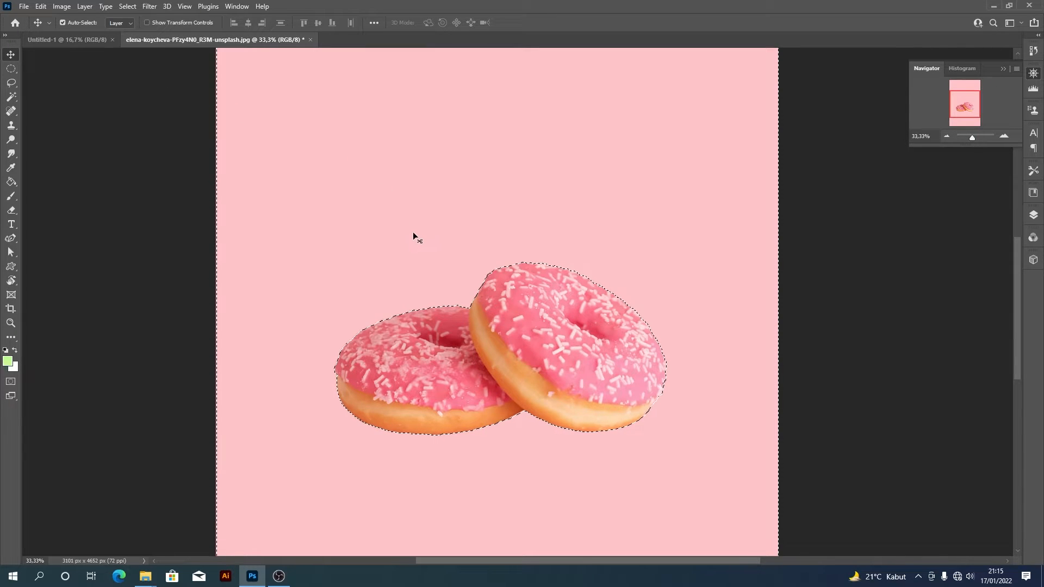
{"action": "left_click_drag", "start_coordinate": [422, 262], "coordinate": [93, 48]}
{"action": "left_click_drag", "start_coordinate": [478, 332], "coordinate": [479, 294]}
{"action": "key", "text": "ctrl+z"}
{"action": "key", "text": "ctrl+z"}
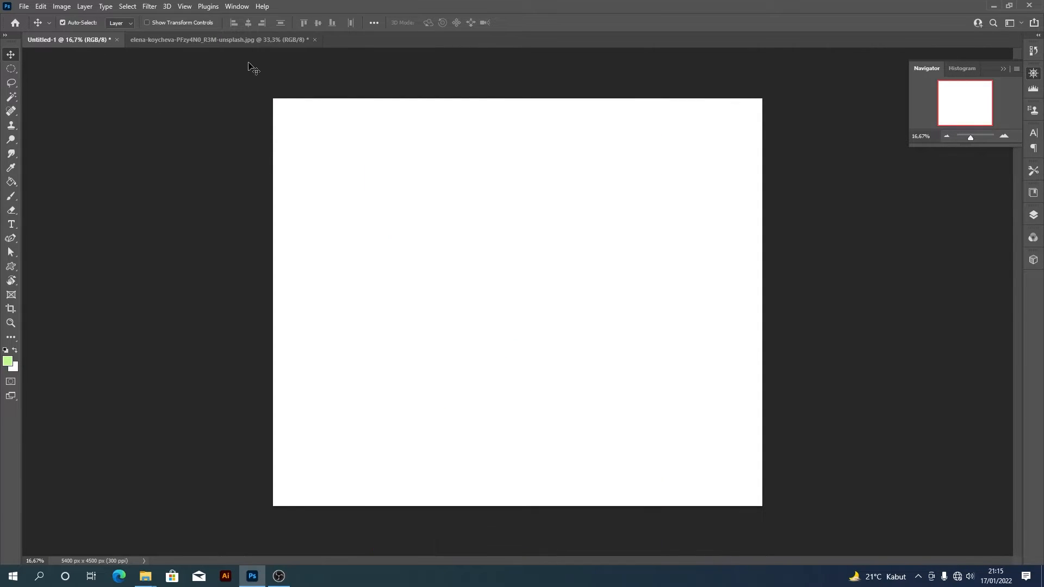
- Invert the selection in the donut photo so that it covers the two donuts
{"action": "left_click", "coordinate": [259, 43]}
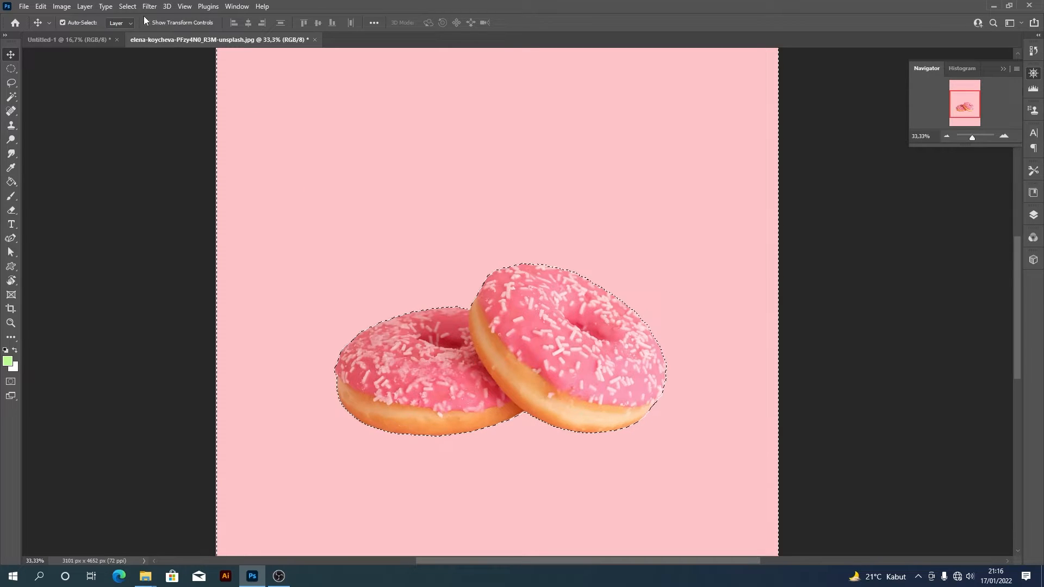
{"action": "left_click", "coordinate": [129, 7]}
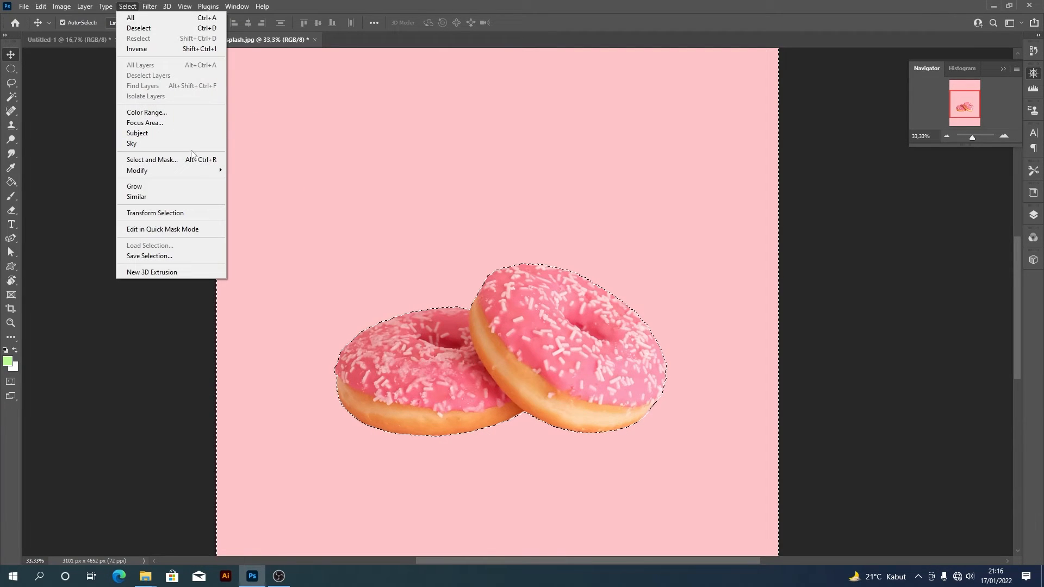
{"action": "left_click", "coordinate": [198, 49]}
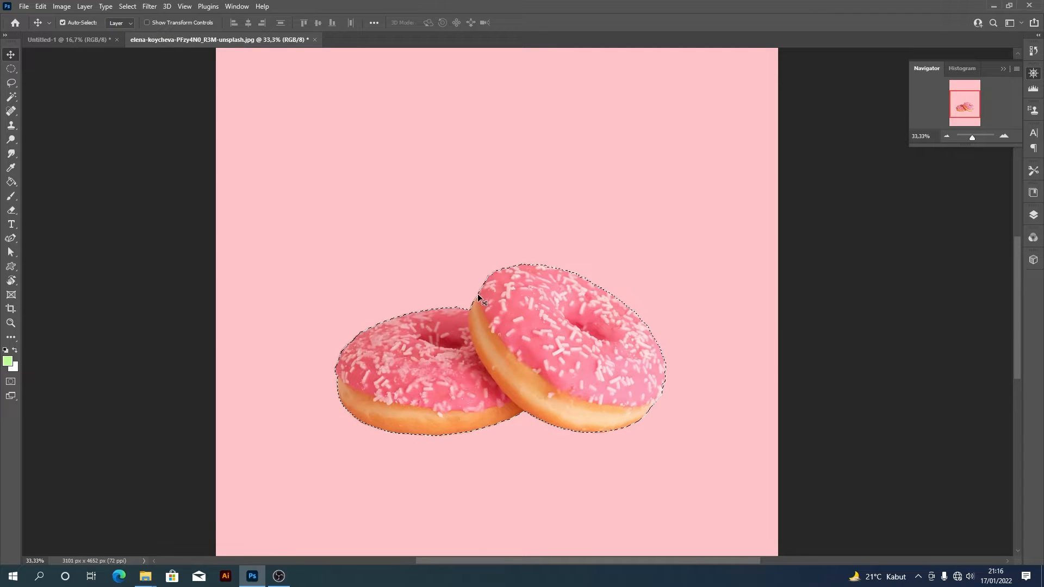
- Move the selected donuts into the Untitled-1 document, enlarge them and position them near the middle of the canvas
{"action": "left_click_drag", "start_coordinate": [564, 369], "coordinate": [596, 330]}
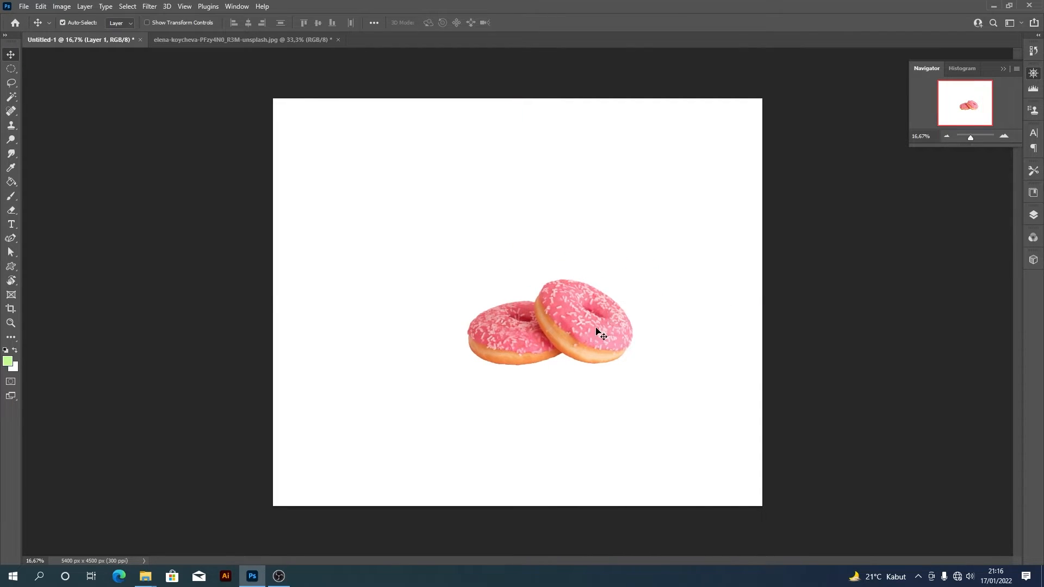
{"action": "key", "text": "ctrl+t"}
{"action": "left_click_drag", "start_coordinate": [634, 366], "coordinate": [673, 388]}
{"action": "key", "text": "Return"}
{"action": "left_click_drag", "start_coordinate": [614, 349], "coordinate": [660, 316]}
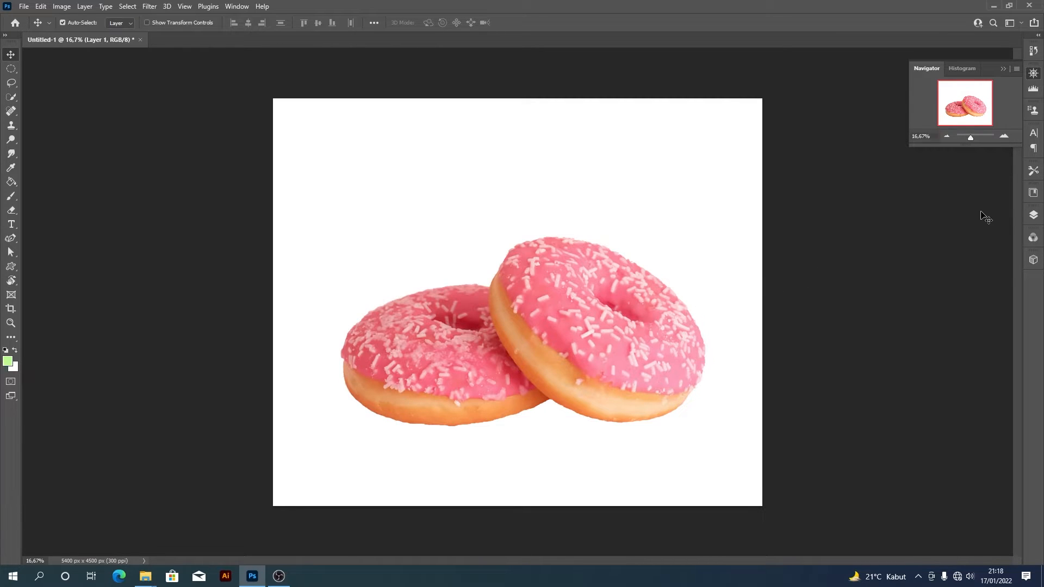
- Add a new layer beneath the donuts and fill it with light blue (#99d5ff)
{"action": "left_click", "coordinate": [1032, 215]}
{"action": "left_click", "coordinate": [977, 298]}
{"action": "left_click", "coordinate": [989, 321]}
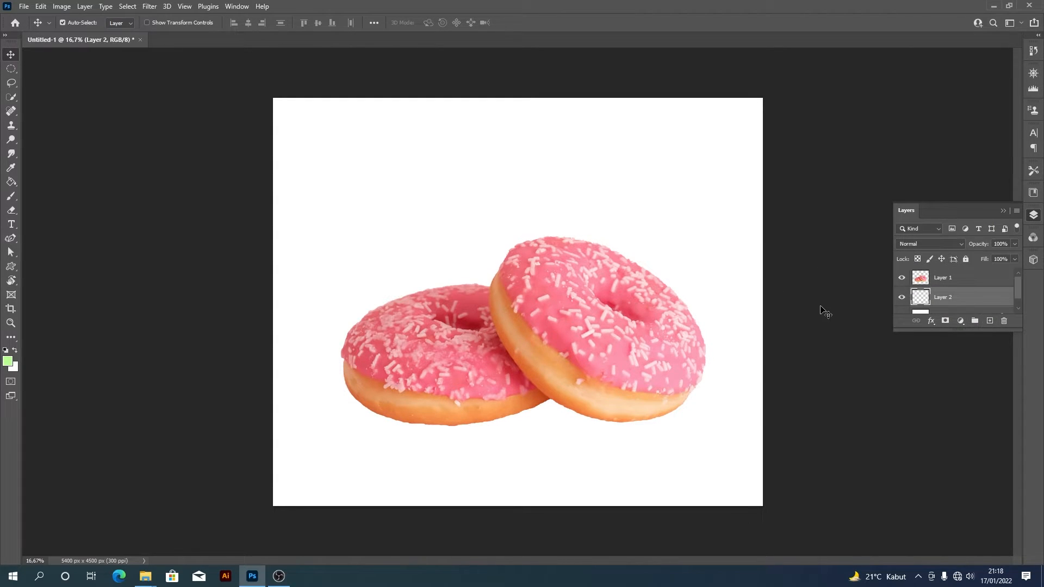
{"action": "left_click", "coordinate": [8, 361]}
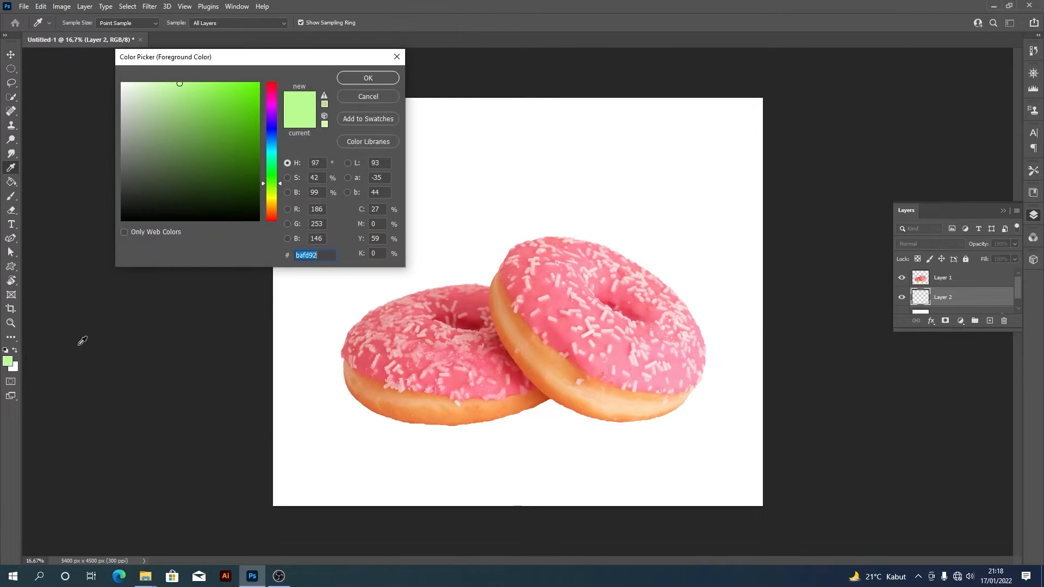
{"action": "left_click", "coordinate": [278, 141]}
{"action": "left_click", "coordinate": [346, 75]}
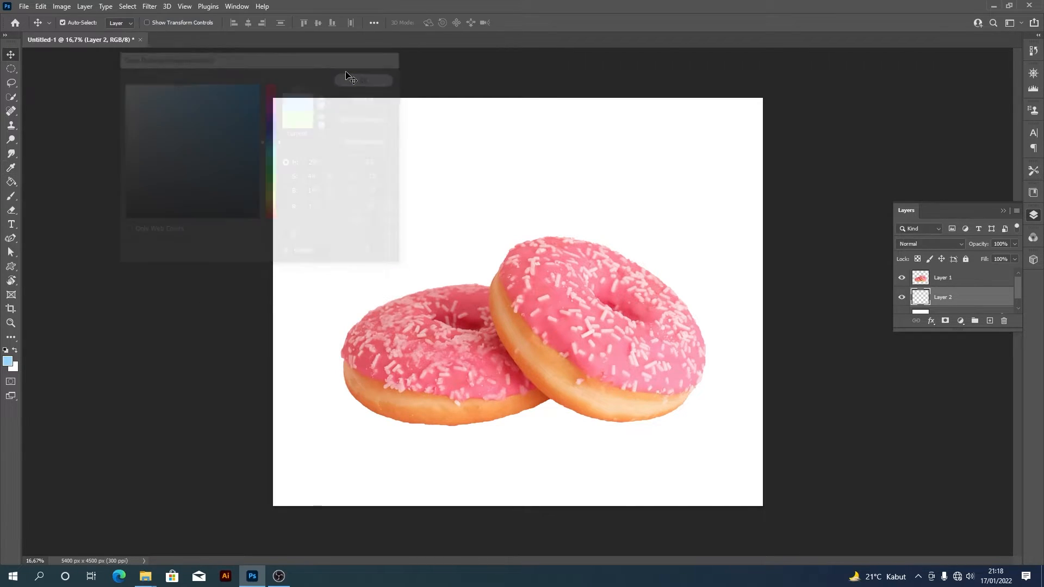
{"action": "key", "text": "alt+BackSpace"}
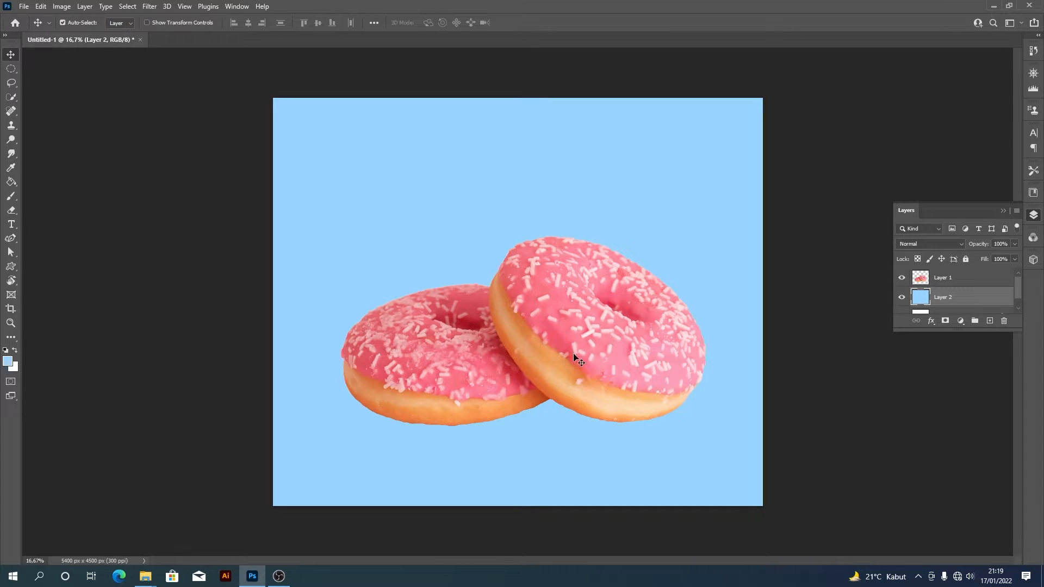
{"action": "left_click", "coordinate": [15, 101]}
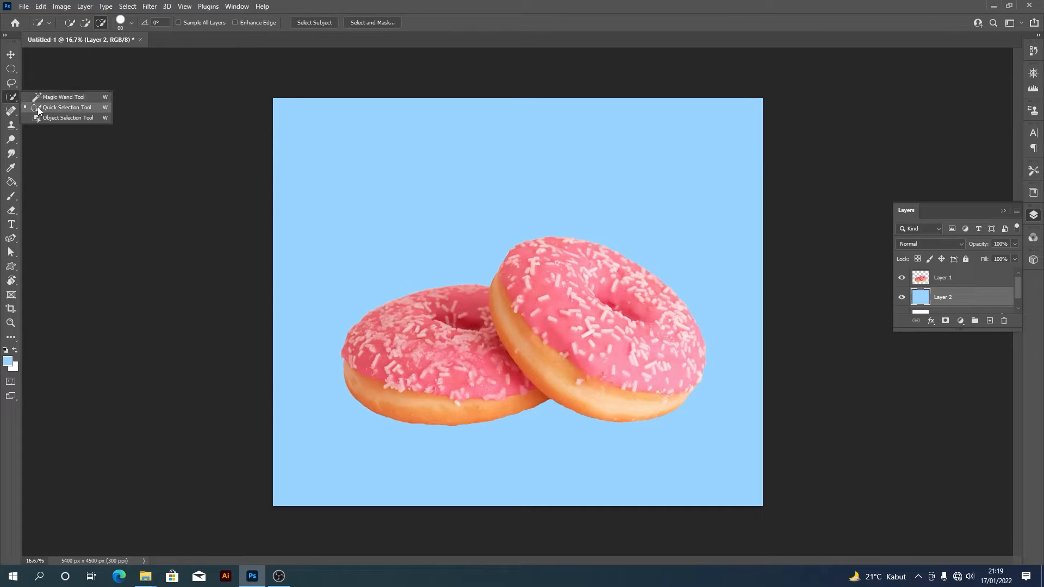
{"action": "left_click", "coordinate": [46, 107]}
{"action": "left_click", "coordinate": [14, 100]}
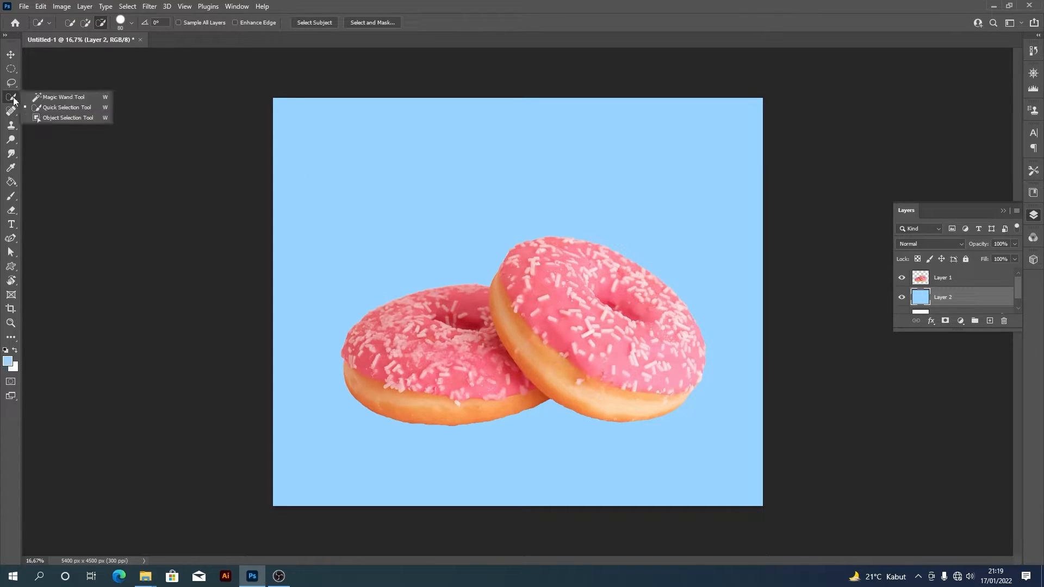
{"action": "left_click", "coordinate": [156, 60]}
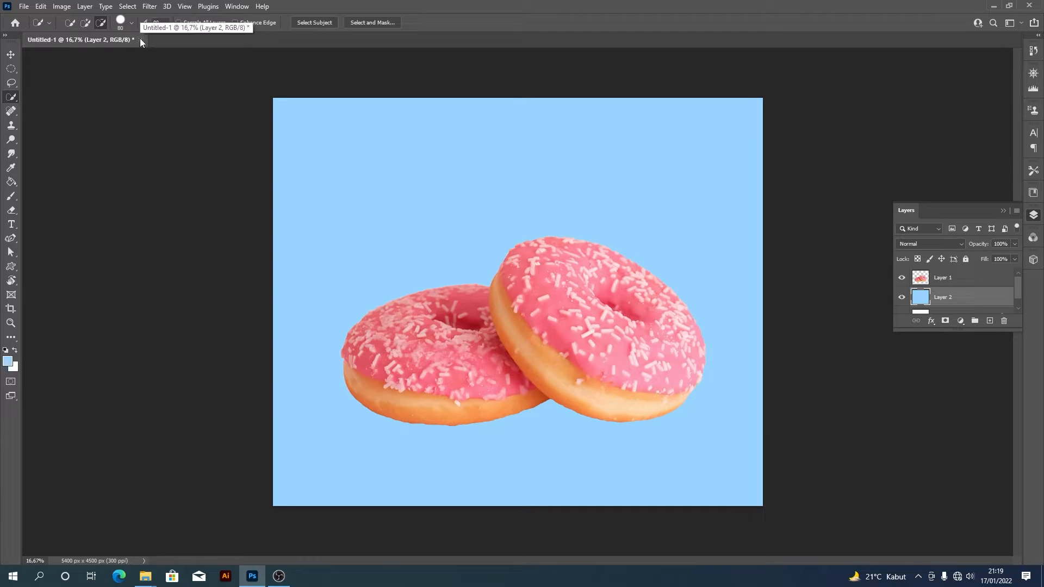
- Close the donut composition and open the photo olive-oil-bottle-isolated-white-background.jpg
{"action": "left_click", "coordinate": [140, 39]}
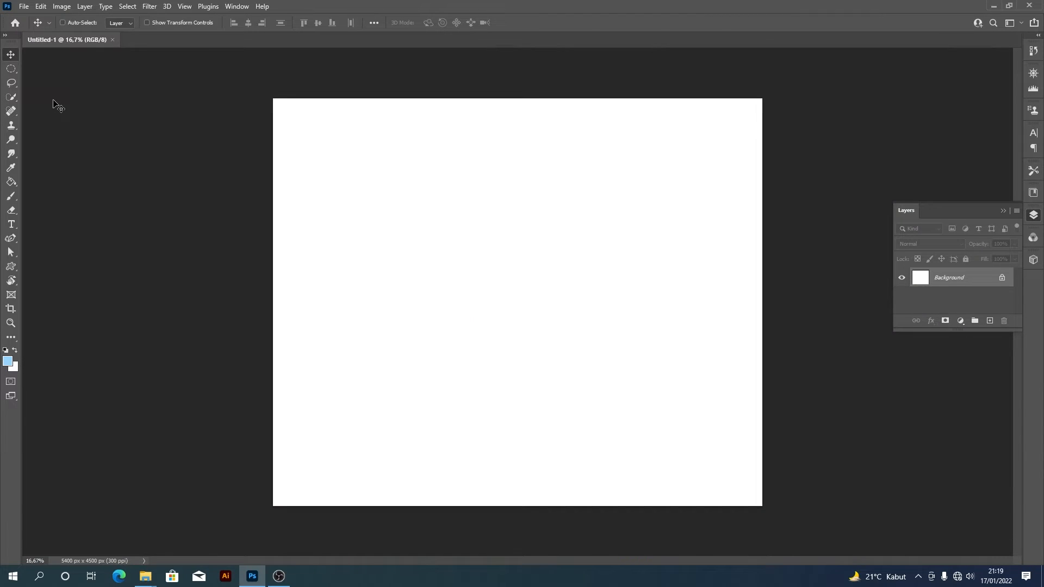
{"action": "key", "text": "ctrl+o"}
{"action": "left_click_drag", "start_coordinate": [365, 89], "coordinate": [366, 166]}
{"action": "left_click", "coordinate": [161, 109]}
{"action": "left_click", "coordinate": [283, 243]}
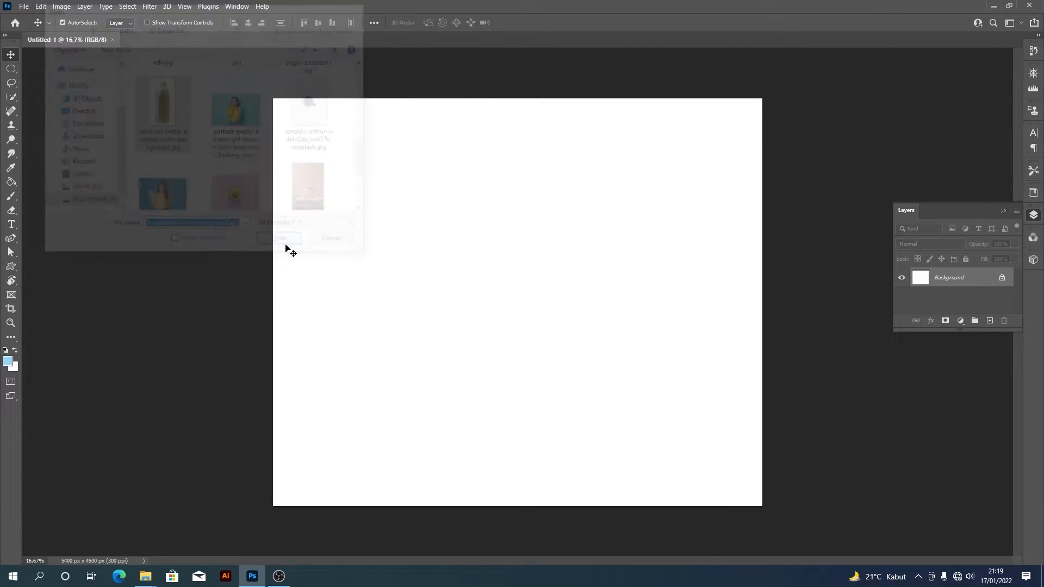
- Select most of the olive oil bottle with the Quick Selection tool and a 184 px brush, painting from the cap downwards
{"action": "left_click", "coordinate": [11, 97]}
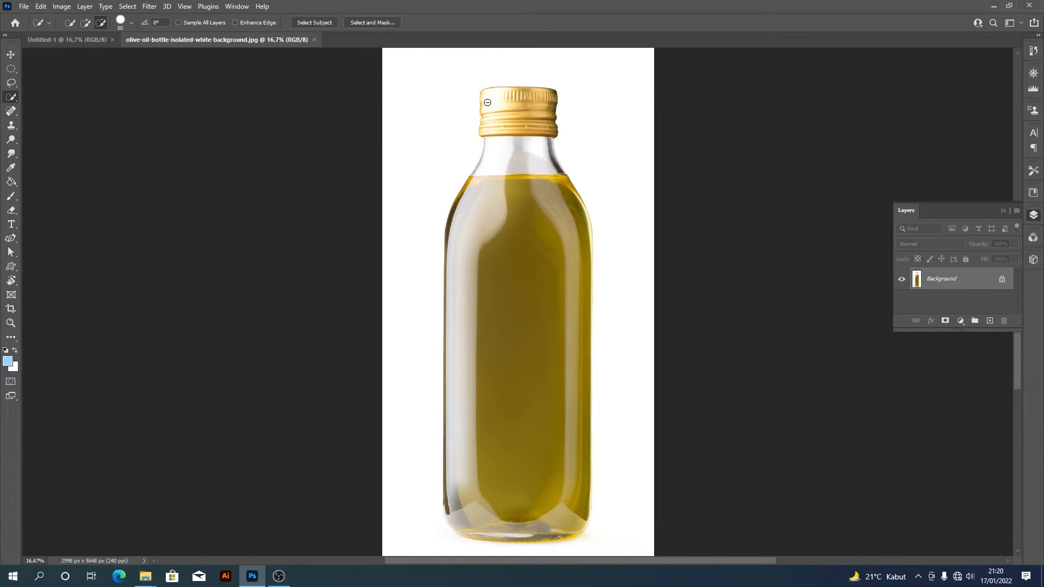
{"action": "left_click", "coordinate": [131, 23]}
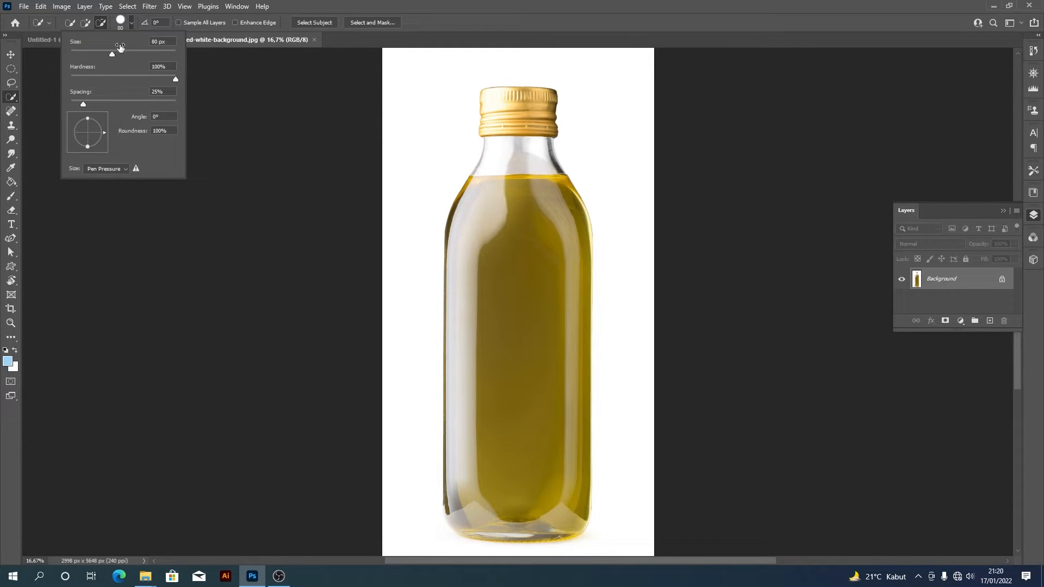
{"action": "left_click_drag", "start_coordinate": [112, 54], "coordinate": [116, 55]}
{"action": "type", "text": "184"}
{"action": "key", "text": "Return"}
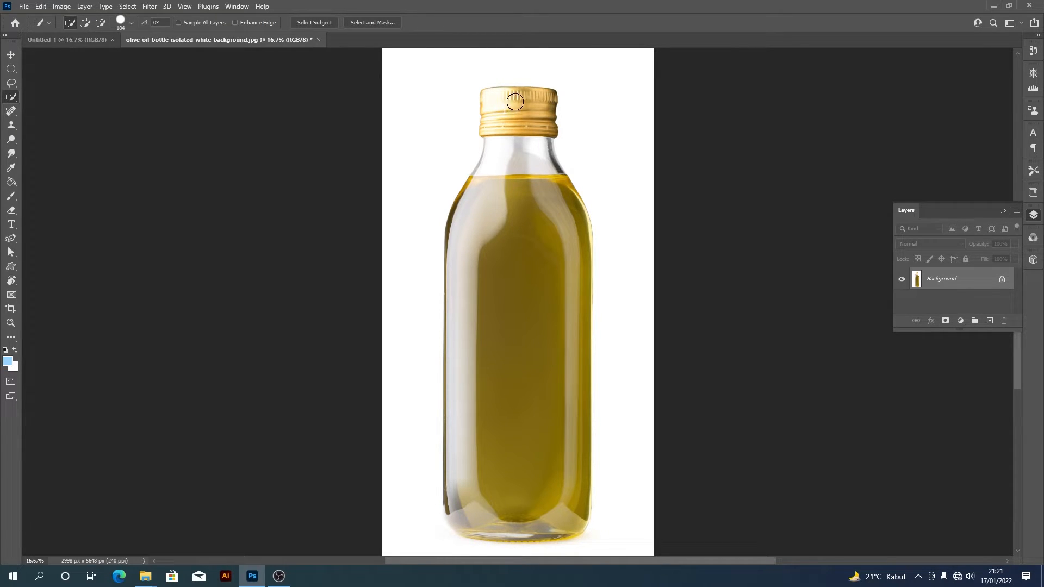
{"action": "mouse_move", "coordinate": [514, 102]}
{"action": "left_mouse_down"}
{"action": "mouse_move", "coordinate": [545, 98]}
{"action": "mouse_move", "coordinate": [508, 96]}
{"action": "mouse_move", "coordinate": [481, 205]}
{"action": "mouse_move", "coordinate": [508, 188]}
{"action": "mouse_move", "coordinate": [519, 215]}
{"action": "mouse_move", "coordinate": [512, 255]}
{"action": "left_mouse_up"}
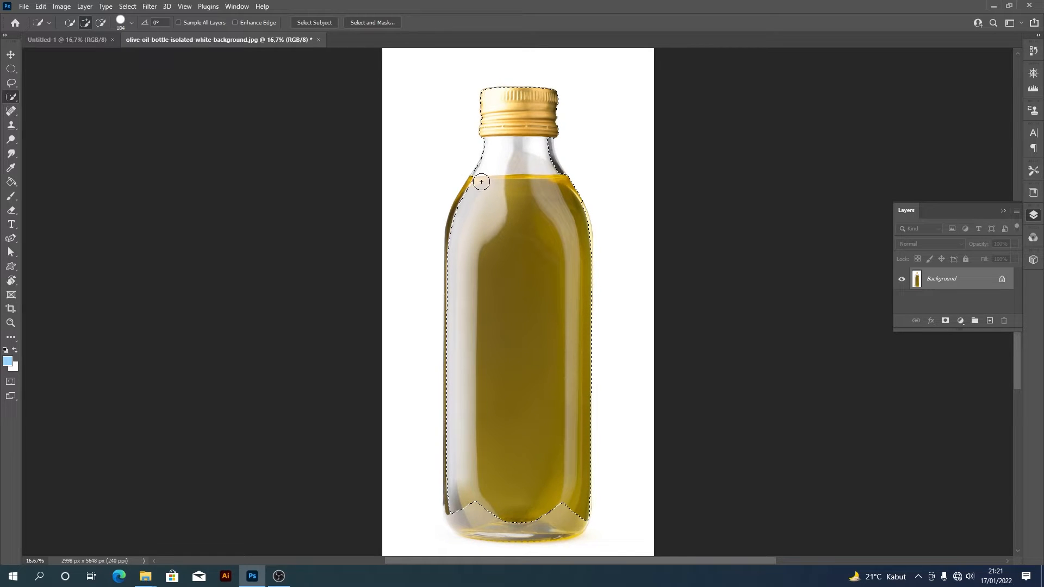
- Set the Quick Selection brush to 132 px and add the bottle's missed shoulders and glass base to the selection
{"action": "left_click", "coordinate": [131, 24]}
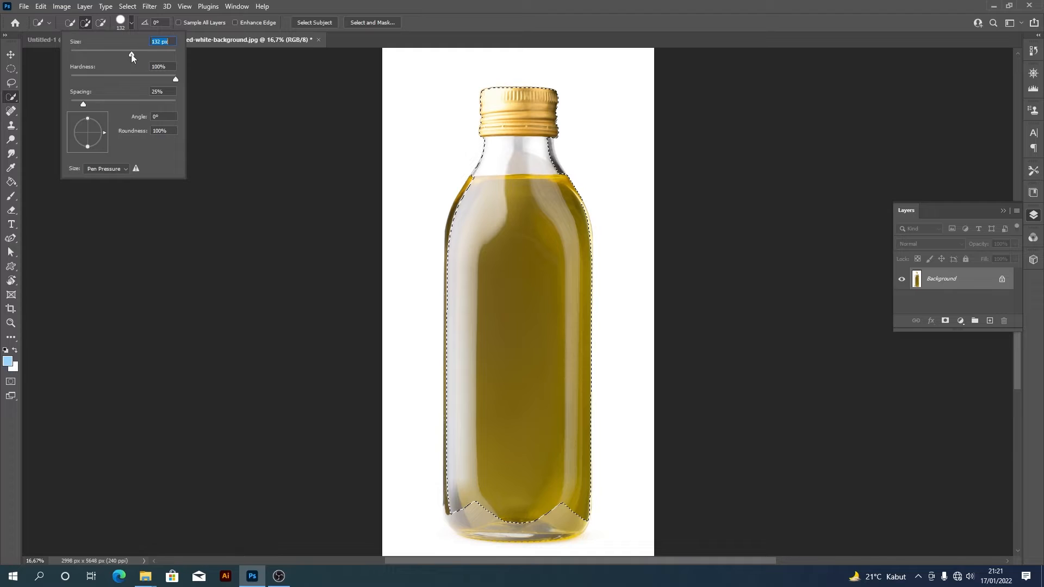
{"action": "left_click_drag", "start_coordinate": [477, 182], "coordinate": [471, 191]}
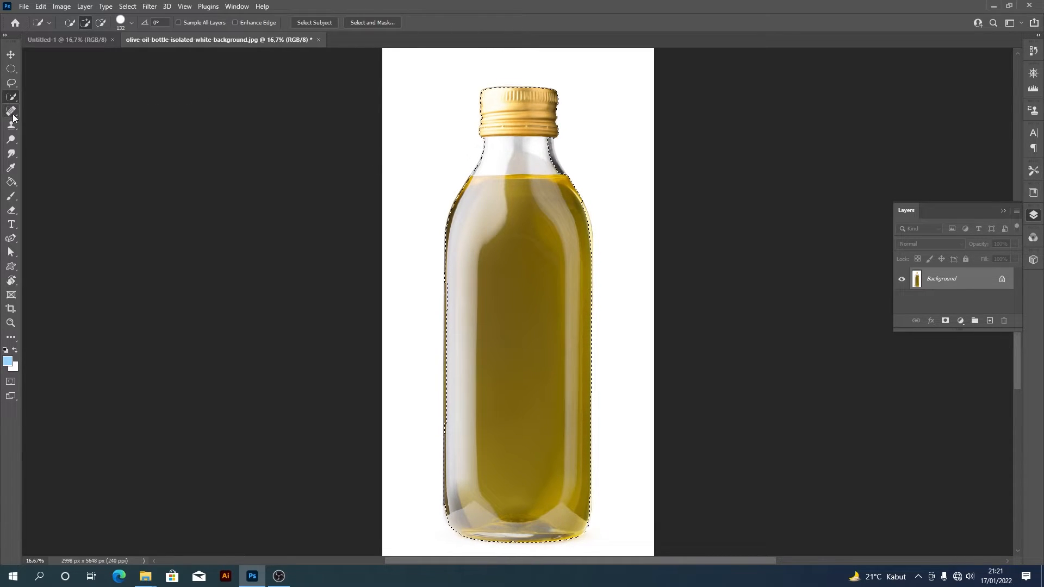
{"action": "right_click", "coordinate": [11, 96]}
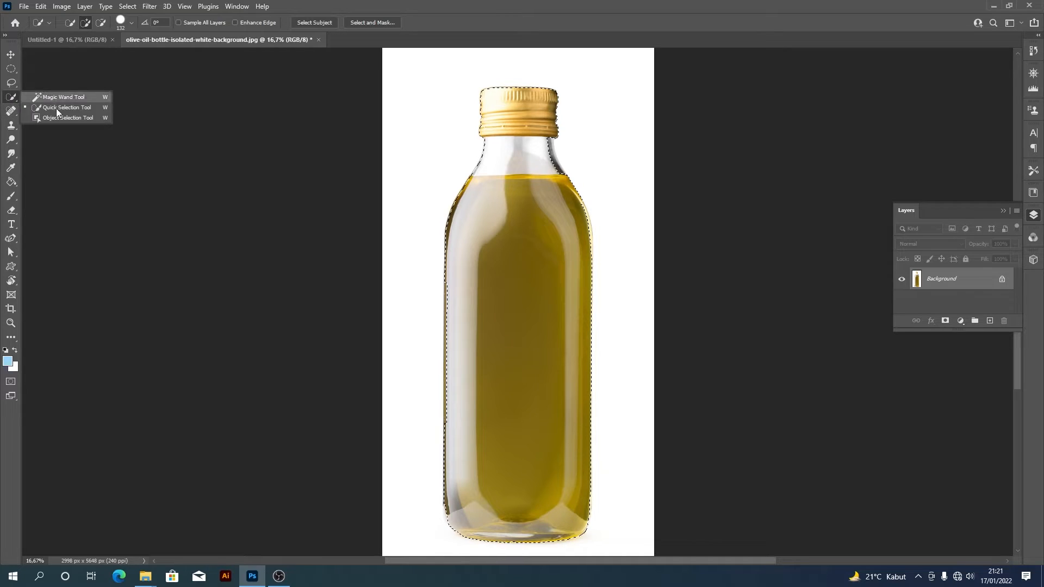
{"action": "left_click", "coordinate": [12, 98]}
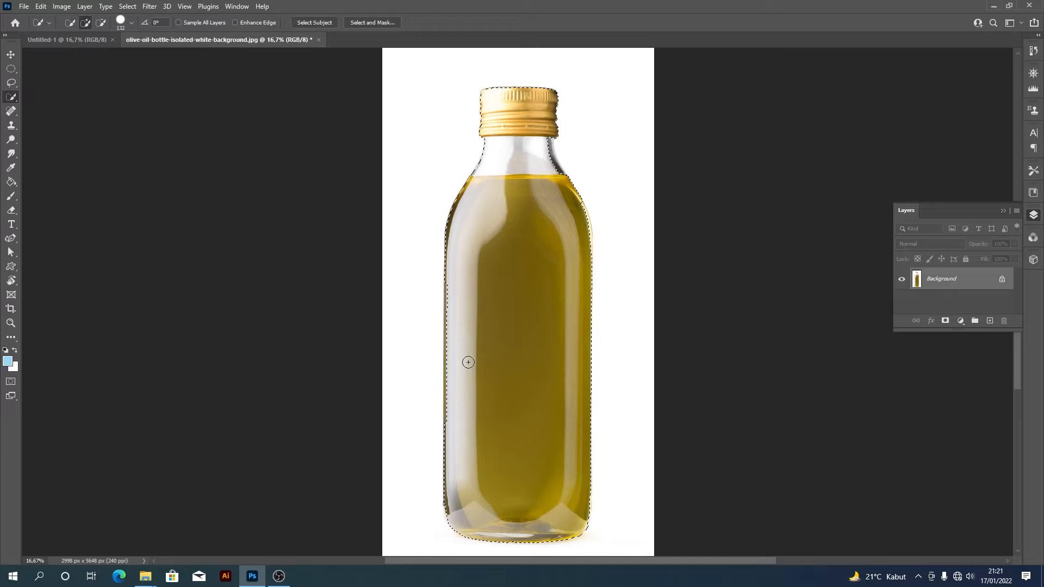
- Reduce the Quick Selection brush to 70 px and add the missed glass edges near the bottle's base
{"action": "key", "text": "ctrl+plus"}
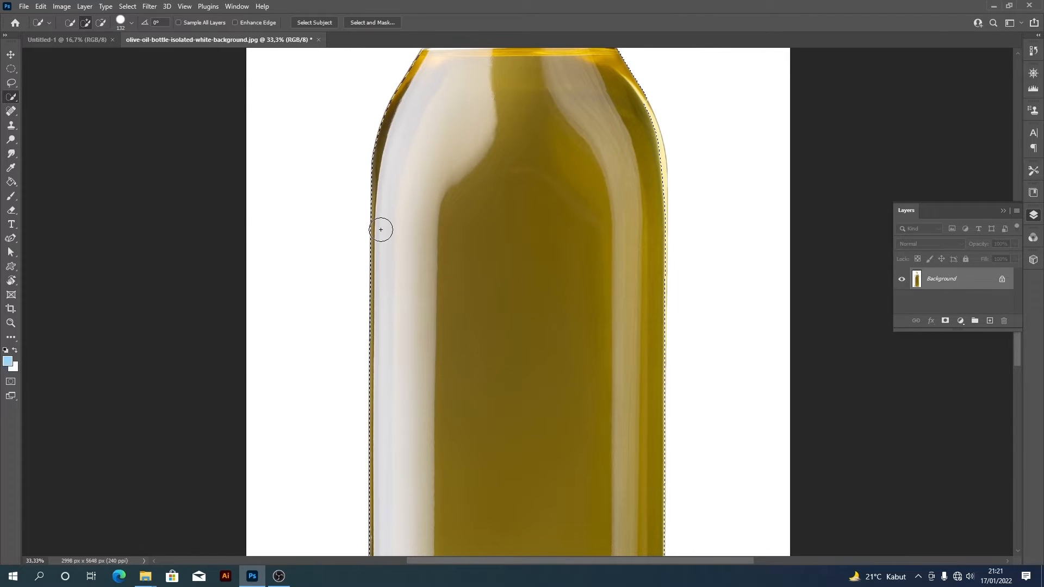
{"action": "left_click_drag", "start_coordinate": [379, 226], "coordinate": [466, 184]}
{"action": "scroll", "coordinate": [466, 176], "scroll_direction": "down", "scroll_amount": 3}
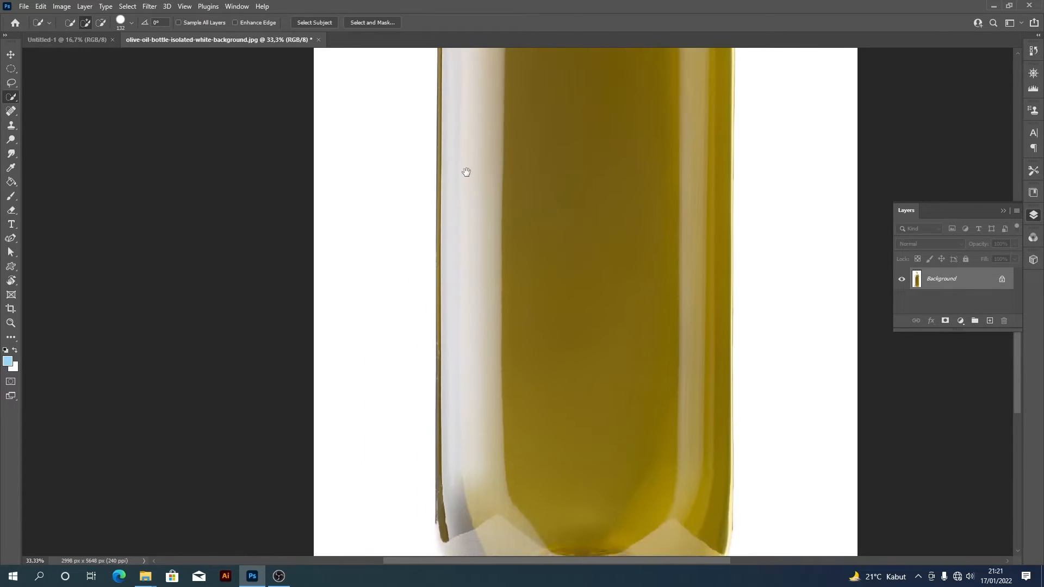
{"action": "left_click_drag", "start_coordinate": [494, 416], "coordinate": [493, 296]}
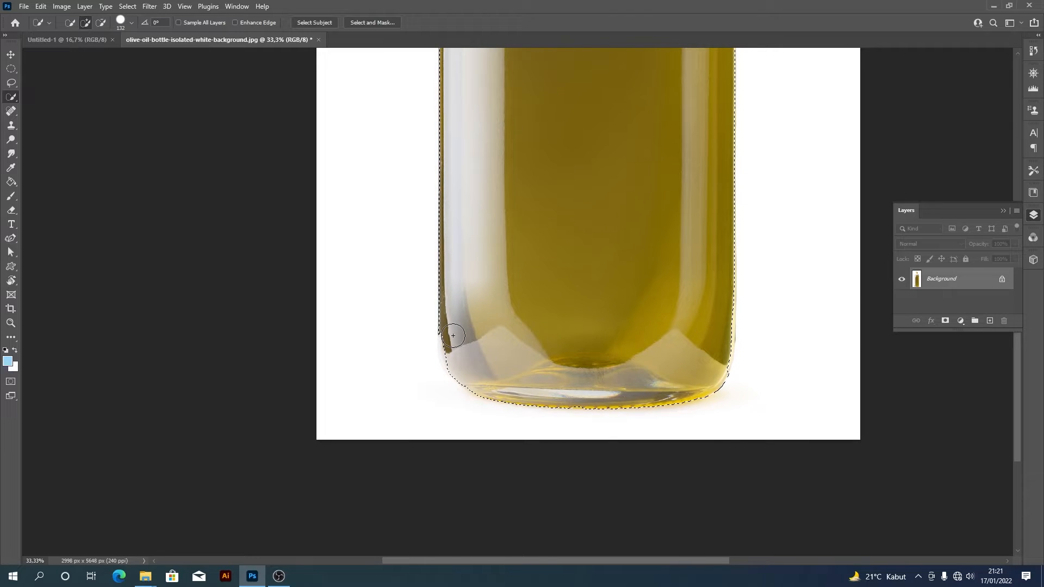
{"action": "key", "text": "bracketleft"}
{"action": "key", "text": "bracketleft"}
{"action": "key", "text": "bracketleft"}
{"action": "key", "text": "bracketleft"}
{"action": "key", "text": "bracketleft"}
{"action": "left_click", "coordinate": [721, 358]}
- Set the Quick Selection brush to 56 px and add the dark glass along the right edge of the neck
{"action": "scroll", "coordinate": [722, 359], "scroll_direction": "up", "scroll_amount": 10}
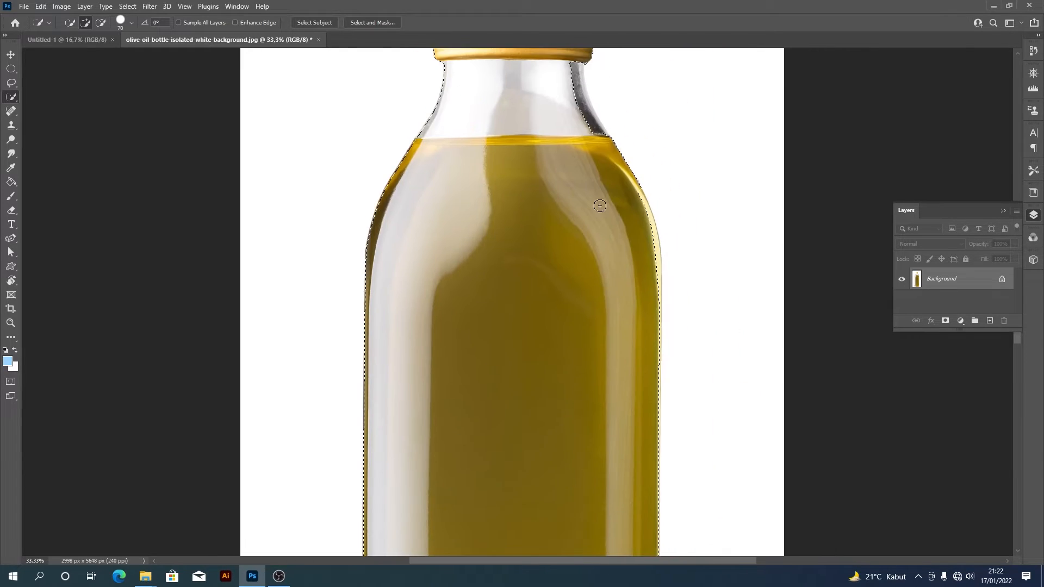
{"action": "left_click", "coordinate": [132, 24]}
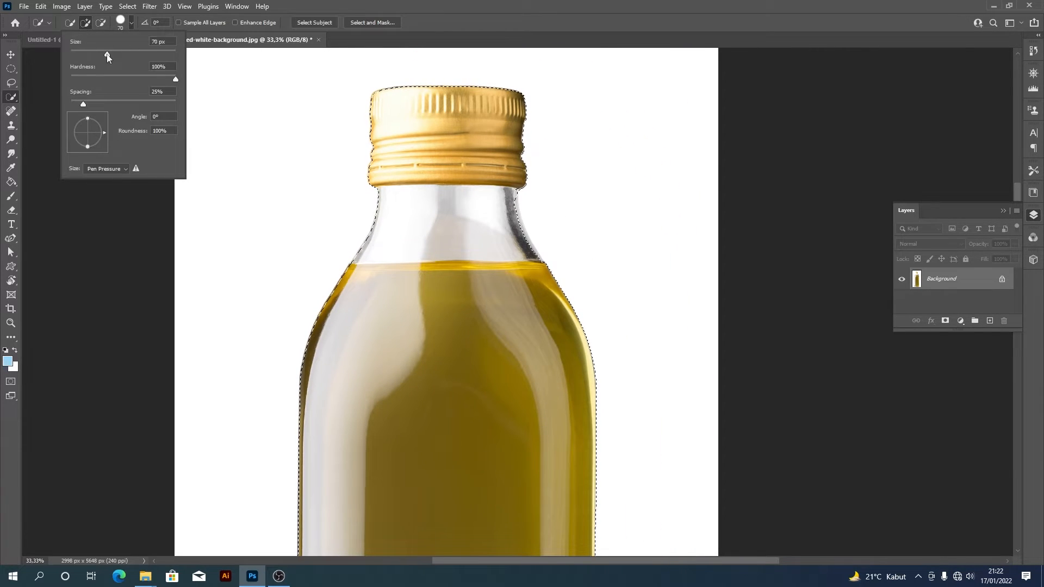
{"action": "left_click_drag", "start_coordinate": [100, 54], "coordinate": [101, 53]}
{"action": "left_click", "coordinate": [512, 210]}
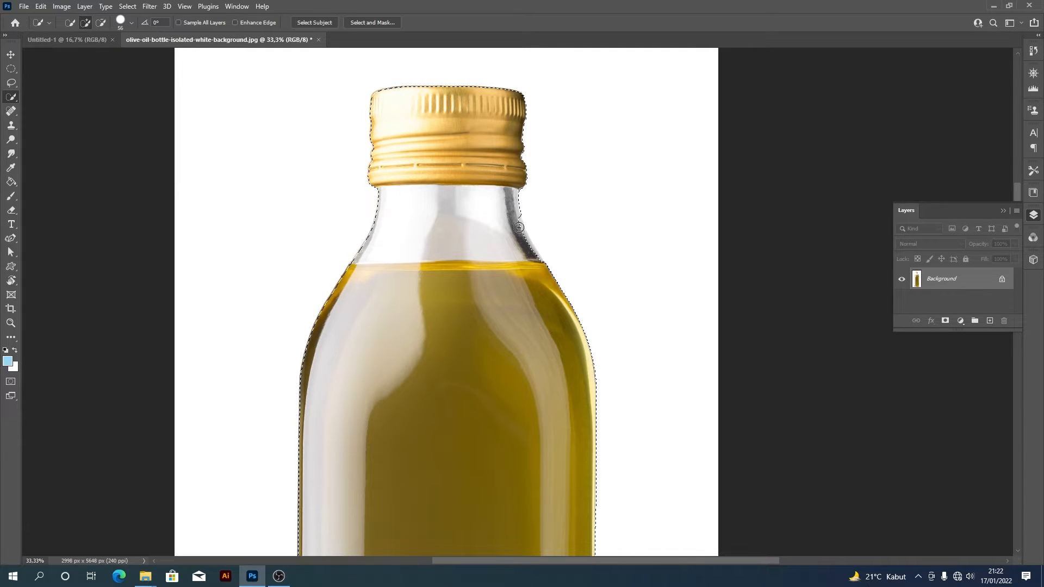
- Refine the selection at the two lower corners of the bottle and check the outline along its whole height
{"action": "scroll", "coordinate": [487, 226], "scroll_direction": "down", "scroll_amount": 10}
{"action": "left_click_drag", "start_coordinate": [335, 352], "coordinate": [339, 384]}
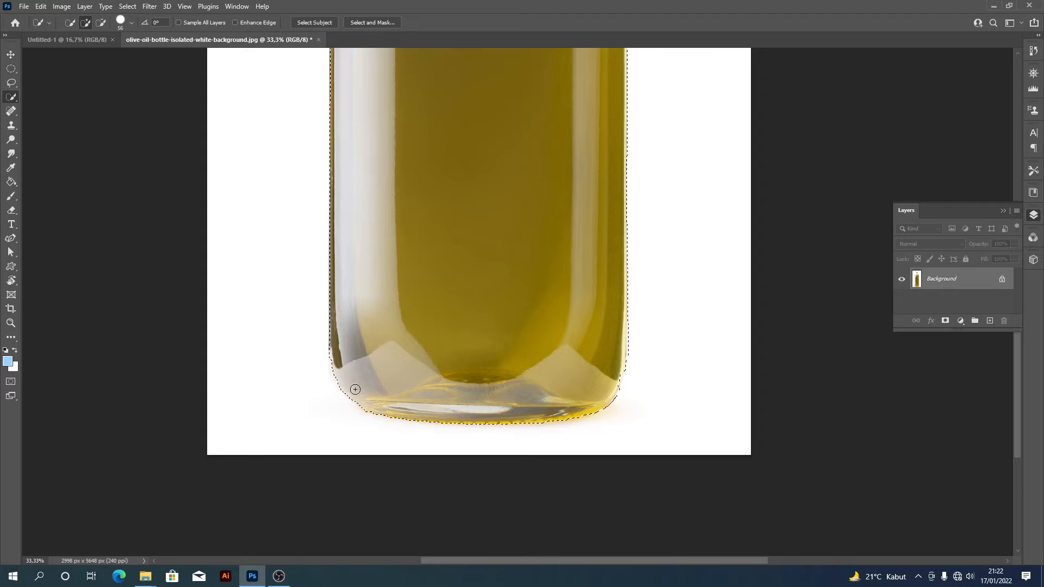
{"action": "left_click_drag", "start_coordinate": [617, 374], "coordinate": [612, 379]}
{"action": "left_click_drag", "start_coordinate": [412, 133], "coordinate": [403, 300]}
{"action": "left_click_drag", "start_coordinate": [406, 239], "coordinate": [403, 431]}
{"action": "mouse_move", "coordinate": [405, 82]}
{"action": "left_mouse_down"}
{"action": "mouse_move", "coordinate": [403, 340]}
{"action": "mouse_move", "coordinate": [419, 437]}
{"action": "left_mouse_up"}
{"action": "key", "text": "ctrl+minus"}
{"action": "key", "text": "ctrl+minus"}
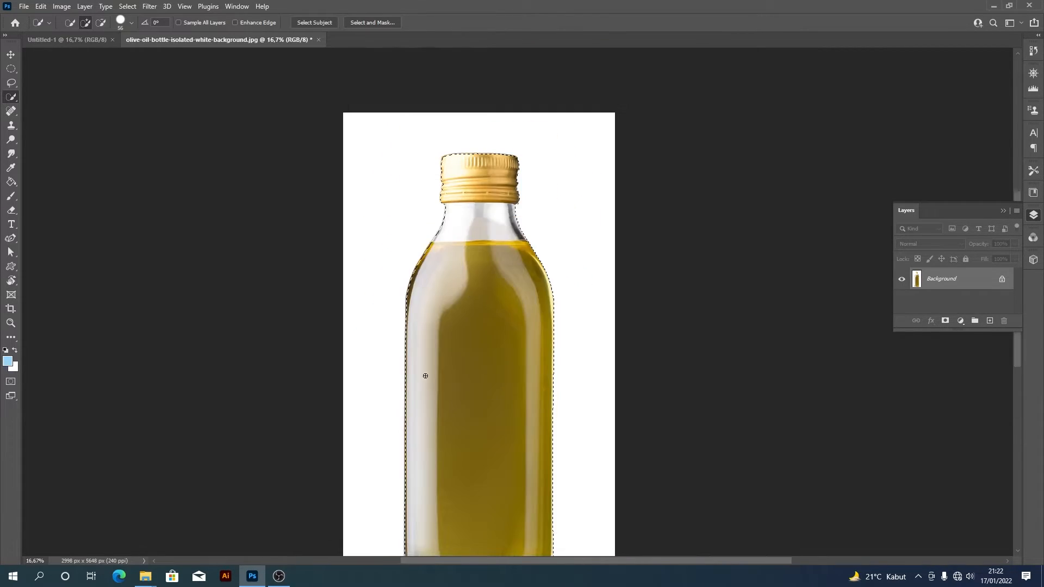
{"action": "left_click_drag", "start_coordinate": [422, 375], "coordinate": [414, 317]}
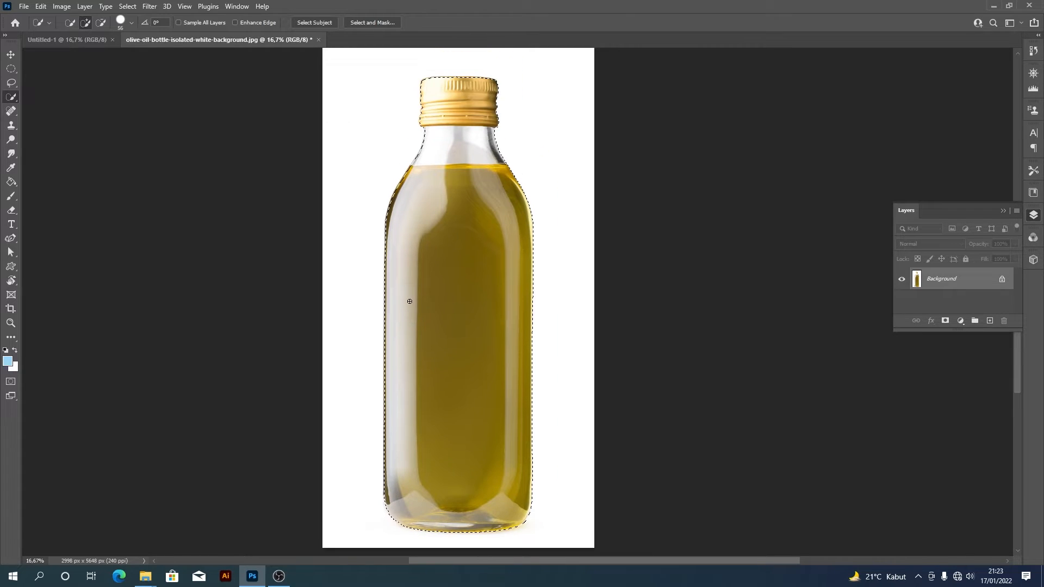
- Move the selected bottle into the Untitled-1 document, scale it down to fit the canvas and centre it
{"action": "key", "text": "v"}
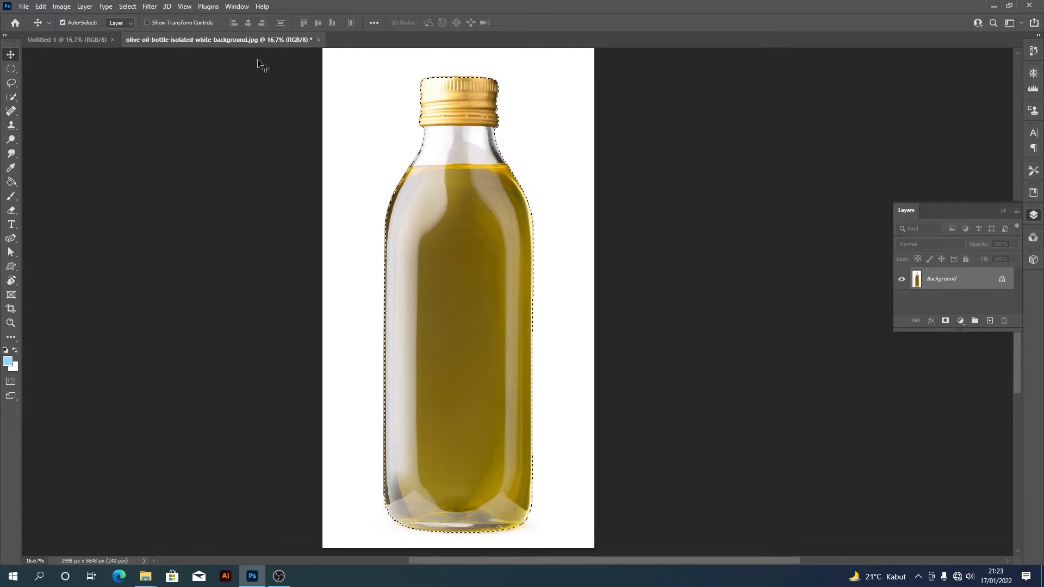
{"action": "left_click_drag", "start_coordinate": [482, 384], "coordinate": [530, 367]}
{"action": "key", "text": "ctrl+t"}
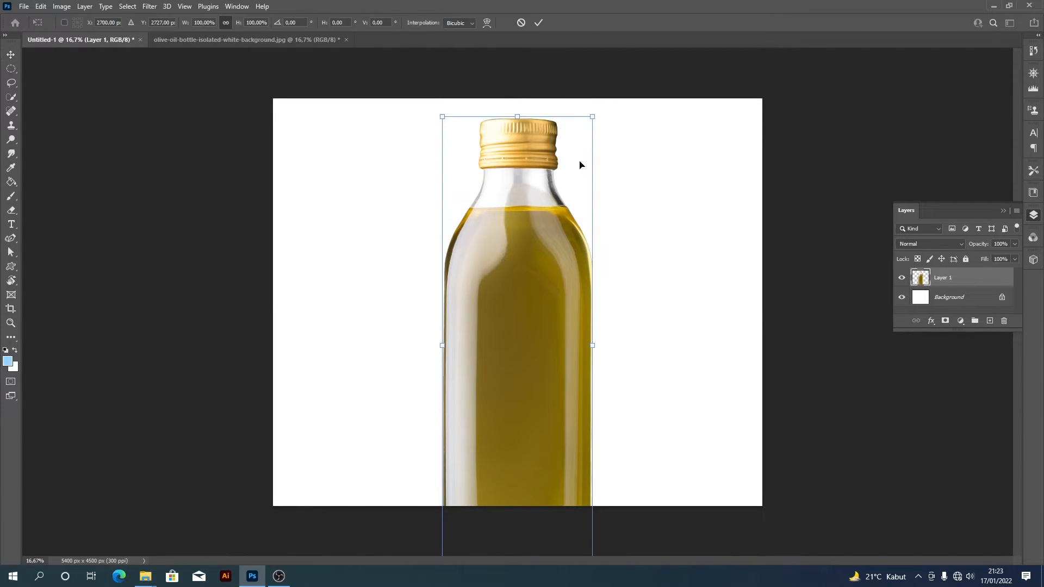
{"action": "left_click_drag", "start_coordinate": [593, 118], "coordinate": [566, 158]}
{"action": "left_click_drag", "start_coordinate": [530, 335], "coordinate": [530, 296]}
{"action": "key", "text": "Return"}
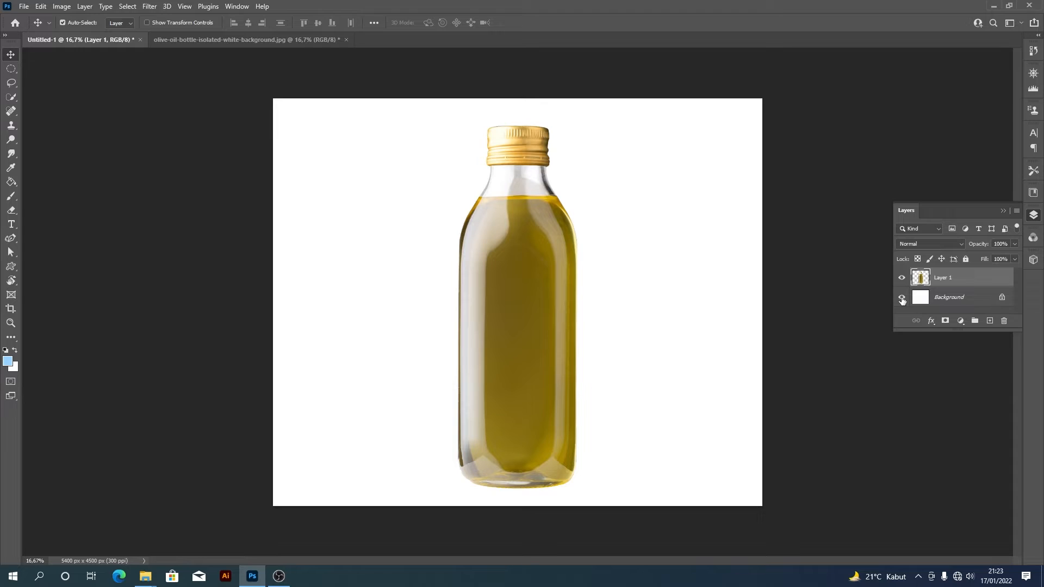
- Hide the white Background layer and shift the bottle slightly on the transparent canvas
{"action": "left_click", "coordinate": [901, 297]}
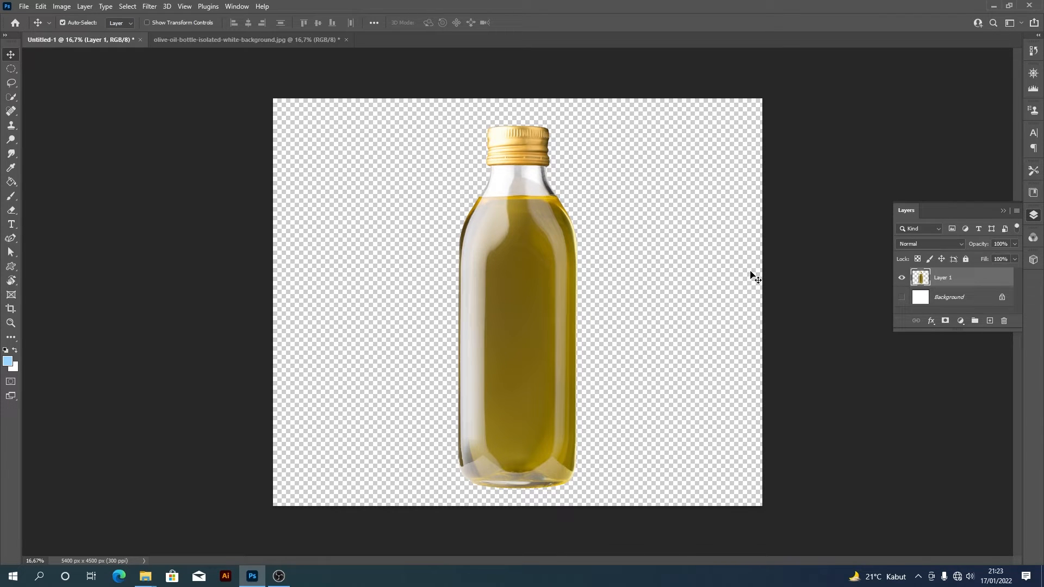
{"action": "left_click_drag", "start_coordinate": [550, 311], "coordinate": [541, 308]}
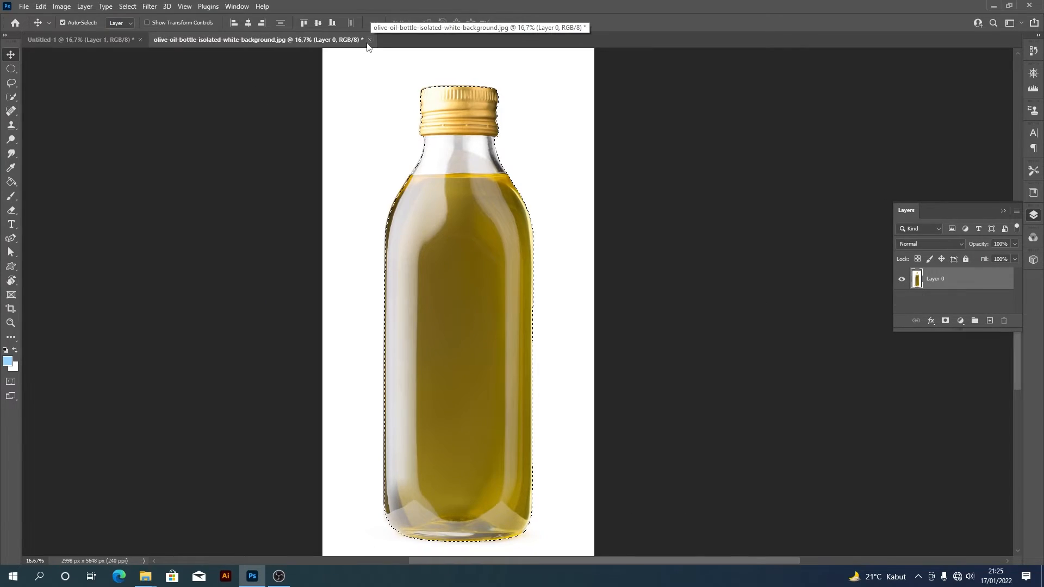
- Close the olive oil bottle photo without saving and nudge the bottle in Untitled-1 slightly upwards
{"action": "left_click", "coordinate": [370, 40]}
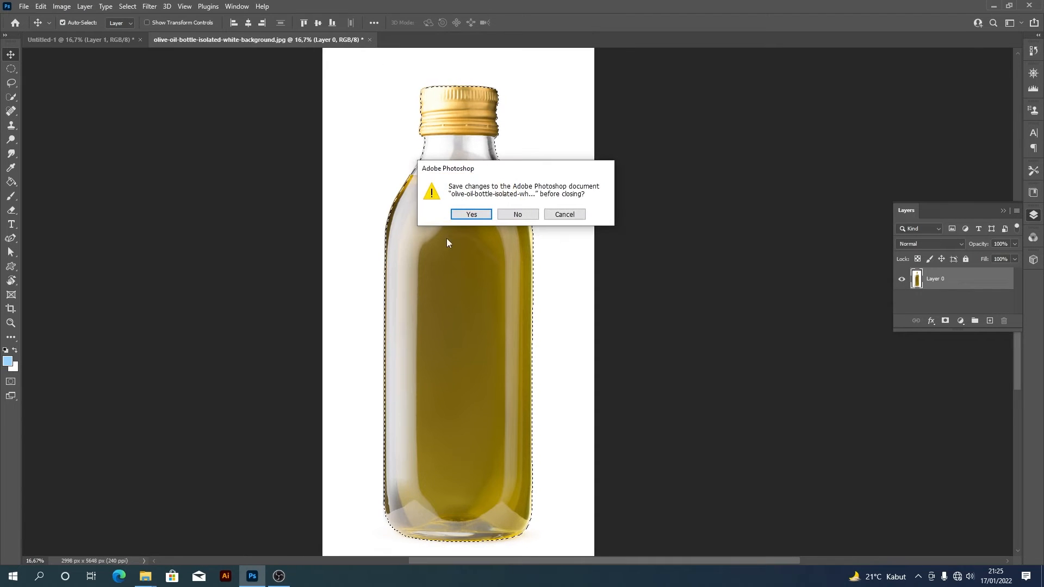
{"action": "left_click", "coordinate": [521, 215]}
{"action": "left_click_drag", "start_coordinate": [517, 275], "coordinate": [529, 271]}
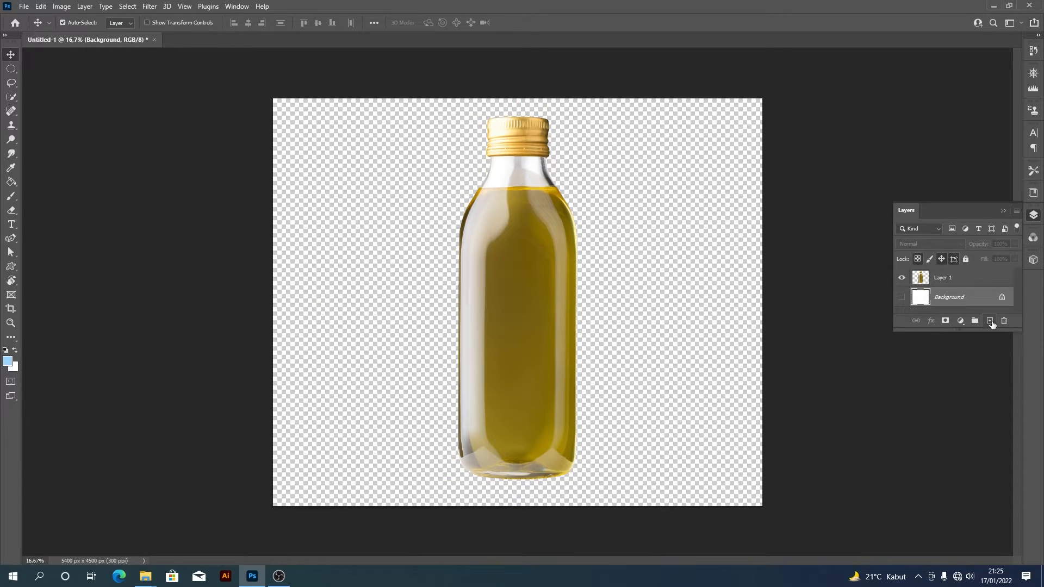
- Add a new layer between the bottle and the Background layer and fill it with pale cream #ece4bf
{"action": "left_click", "coordinate": [990, 321]}
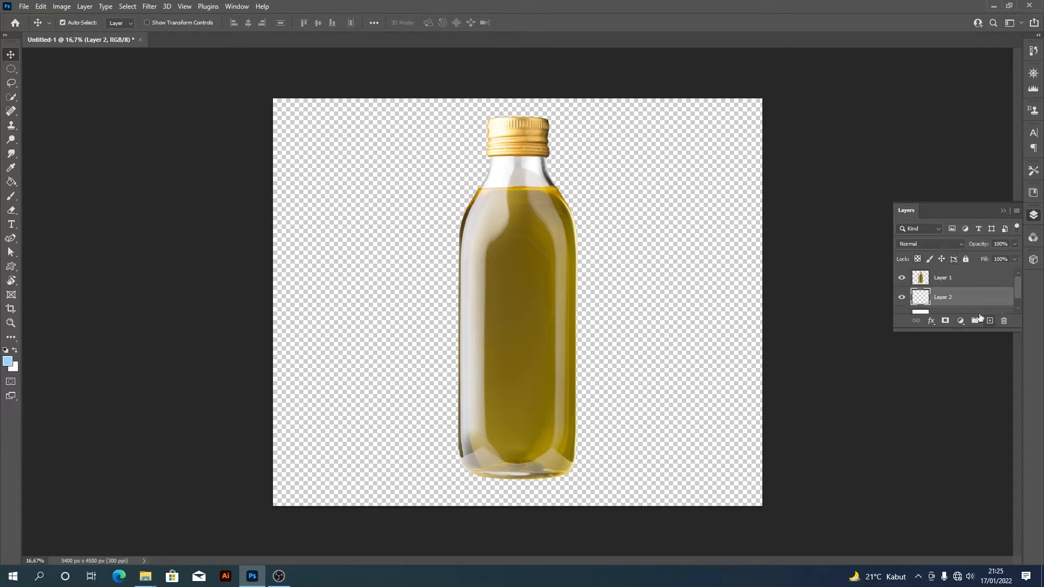
{"action": "left_click", "coordinate": [7, 360]}
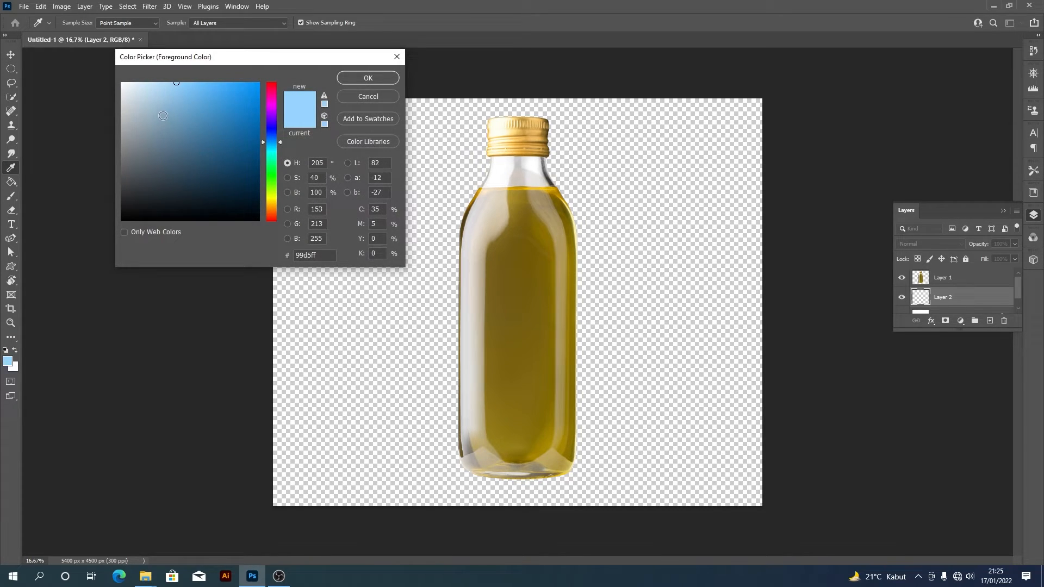
{"action": "left_click", "coordinate": [272, 200]}
{"action": "left_click", "coordinate": [146, 92]}
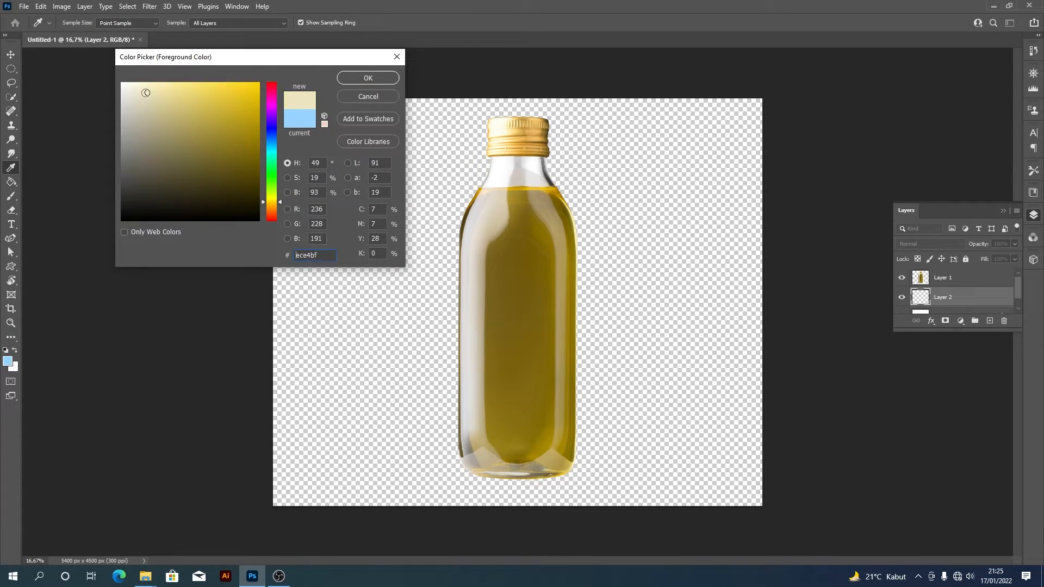
{"action": "left_click", "coordinate": [380, 78]}
{"action": "key", "text": "alt+BackSpace"}
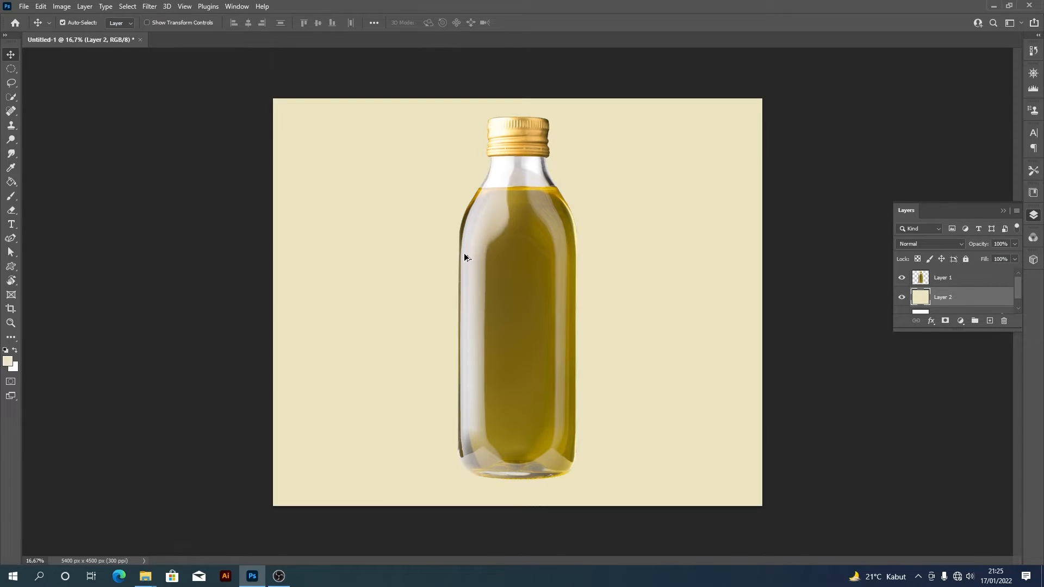
- Scale the bottle down proportionally, centre it slightly above the middle of the canvas, and toggle the cream layer's visibility off and on
{"action": "left_click", "coordinate": [464, 257]}
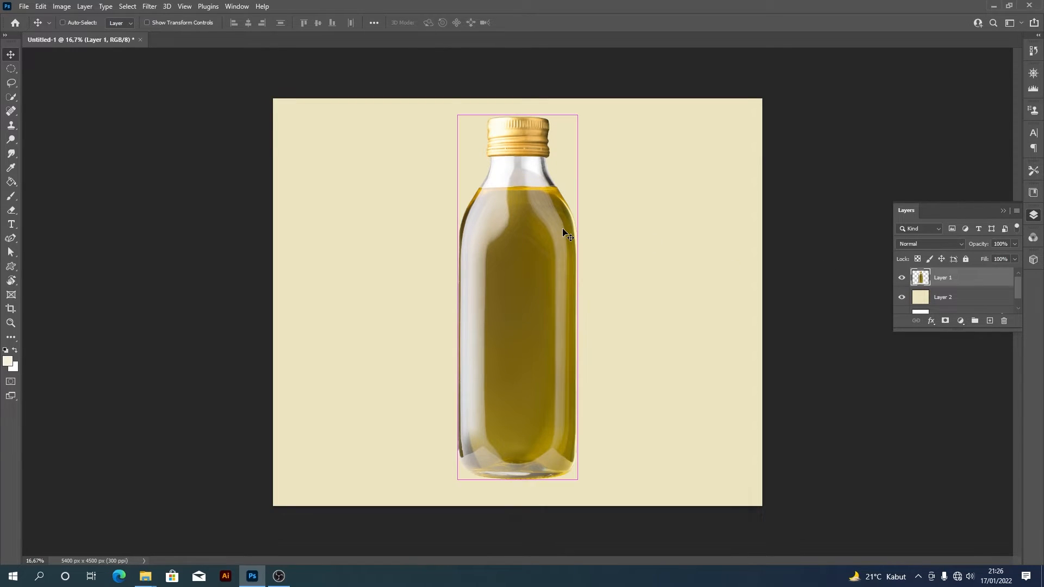
{"action": "key", "text": "ctrl+t"}
{"action": "left_click_drag", "start_coordinate": [577, 116], "coordinate": [561, 153]}
{"action": "key", "text": "Return"}
{"action": "left_click_drag", "start_coordinate": [537, 296], "coordinate": [537, 300]}
{"action": "left_click_drag", "start_coordinate": [538, 337], "coordinate": [521, 363]}
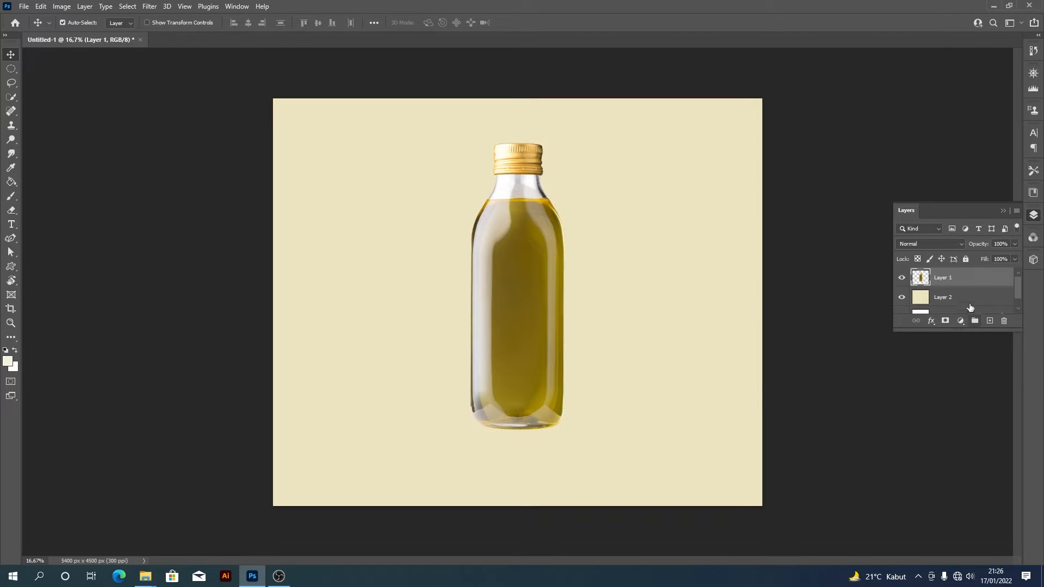
{"action": "left_click", "coordinate": [901, 299]}
{"action": "left_click", "coordinate": [903, 299]}
- Duplicate the bottle layer, flip the copy vertically and place it directly beneath the bottle as a reflection
{"action": "key", "text": "ctrl+j"}
{"action": "key", "text": "ctrl+t"}
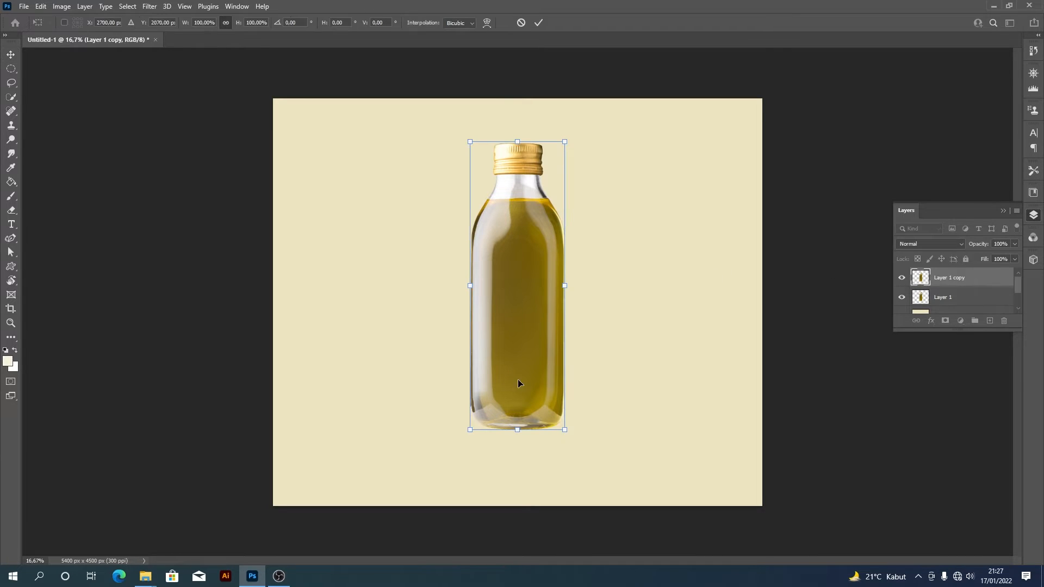
{"action": "right_click", "coordinate": [521, 361]}
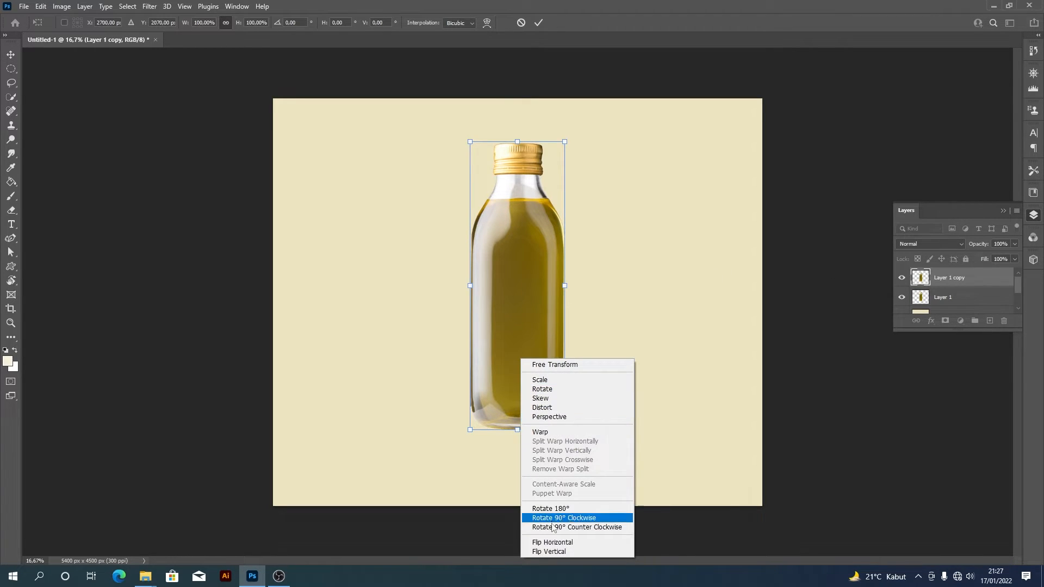
{"action": "left_click", "coordinate": [559, 552]}
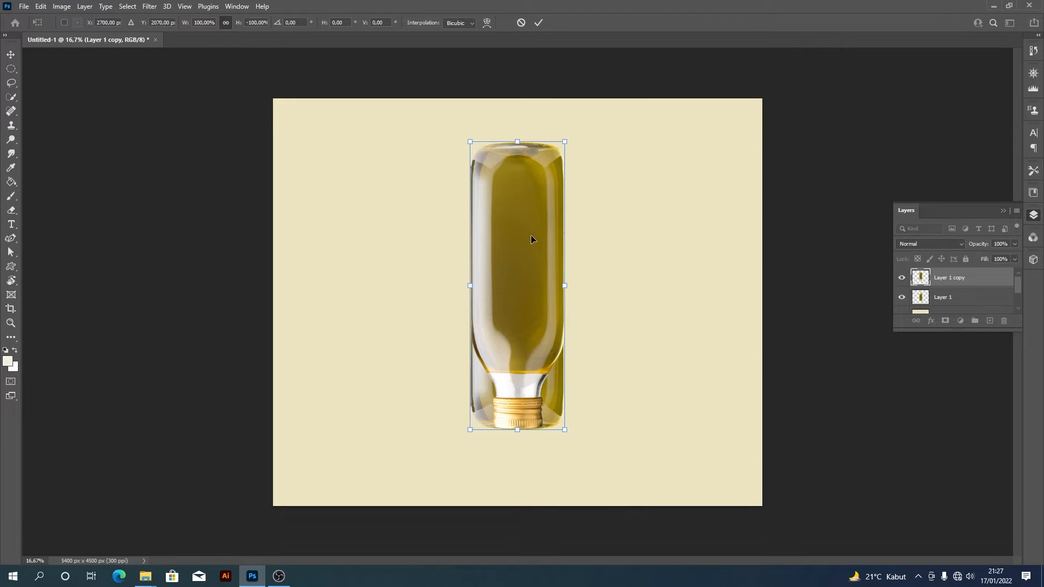
{"action": "left_click_drag", "start_coordinate": [530, 239], "coordinate": [527, 468]}
{"action": "key", "text": "Return"}
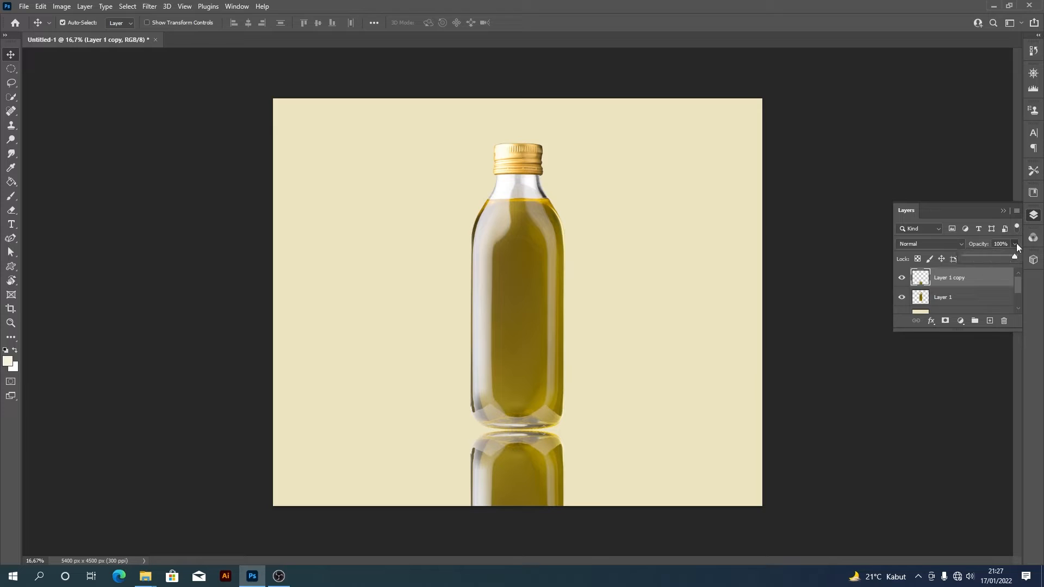
- Lower the flipped bottle copy's opacity below 52% for a faint reflection, and deselect the layer
{"action": "left_click", "coordinate": [991, 256]}
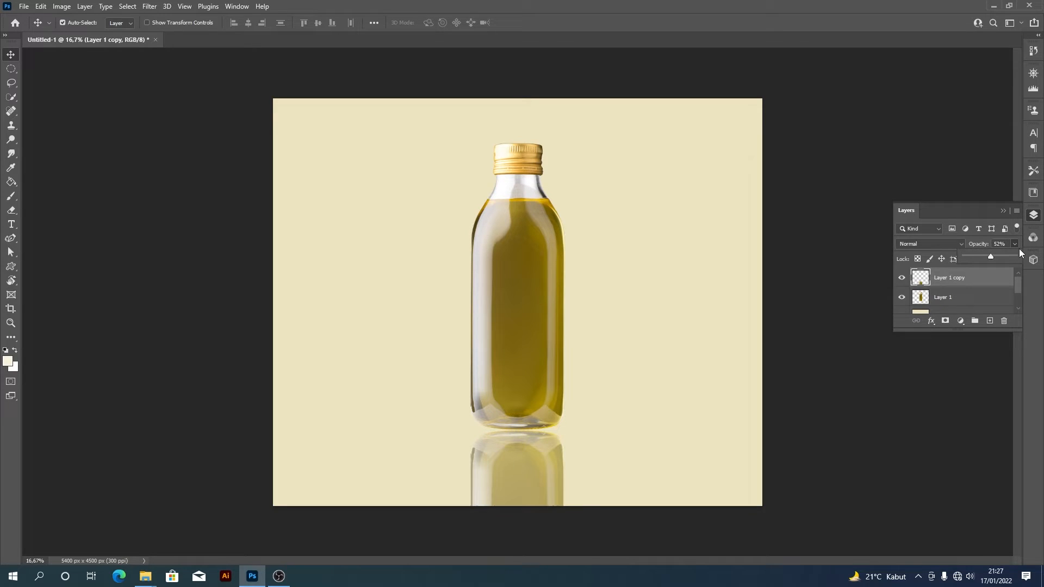
{"action": "left_click", "coordinate": [981, 256]}
{"action": "left_click", "coordinate": [983, 372]}
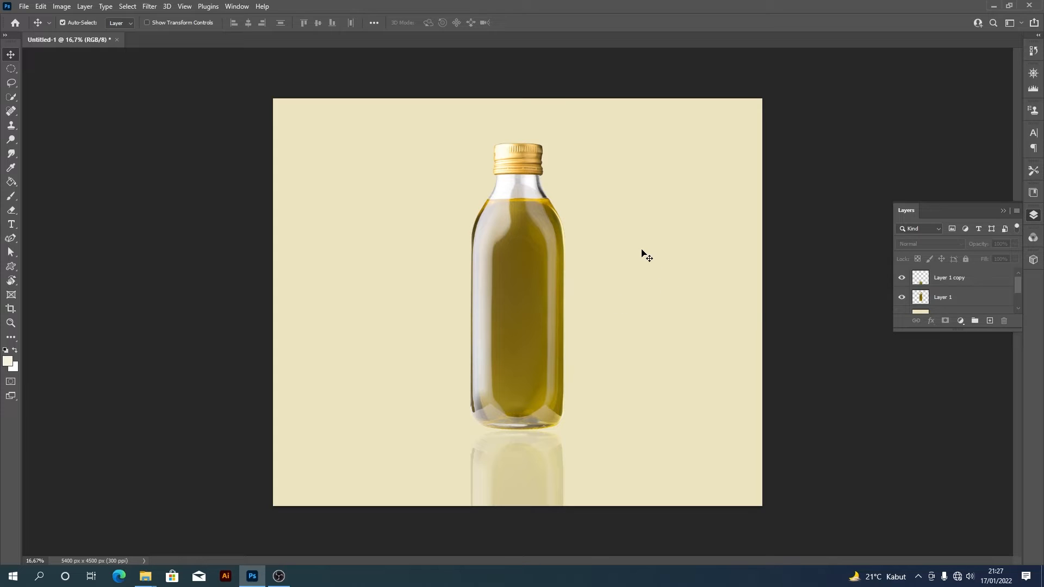
- Make a rectangular marquee selection across the full canvas width from the bottle's base down to the lower edge
{"action": "left_click", "coordinate": [10, 69]}
{"action": "right_click", "coordinate": [10, 69]}
{"action": "left_click", "coordinate": [34, 68]}
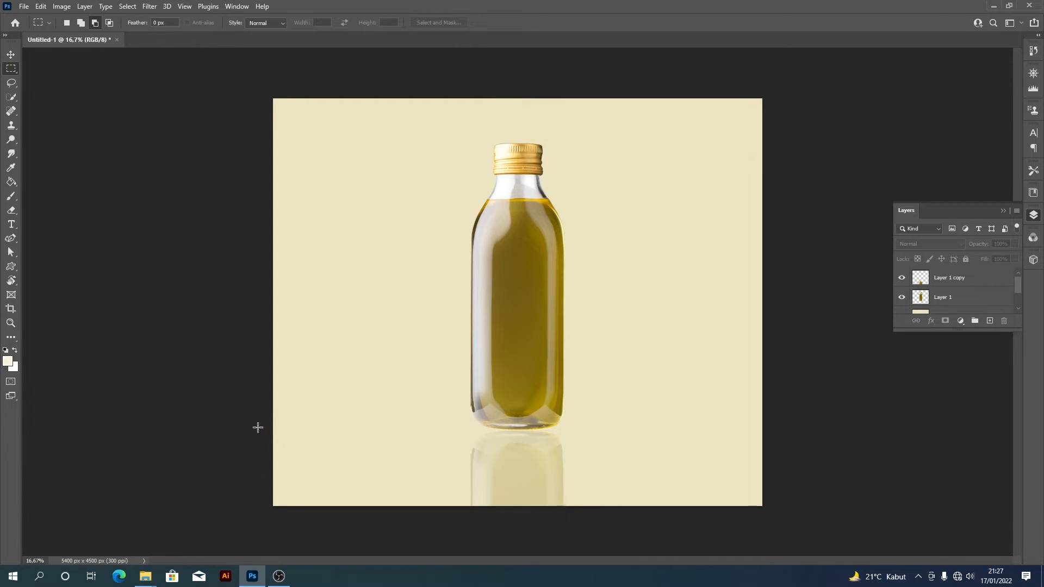
{"action": "left_click_drag", "start_coordinate": [257, 427], "coordinate": [762, 506]}
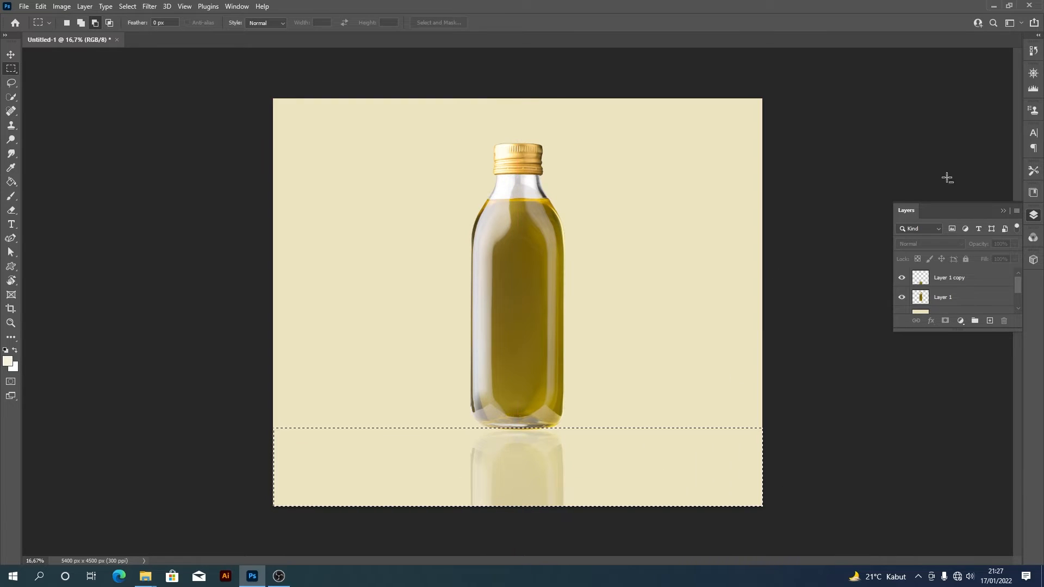
- Add a layer above the cream one, fill the selected floor area with darker beige #c6bfa1, deselect, and make the reflection layer active
{"action": "left_click_drag", "start_coordinate": [1018, 286], "coordinate": [1018, 291]}
{"action": "left_click", "coordinate": [986, 296]}
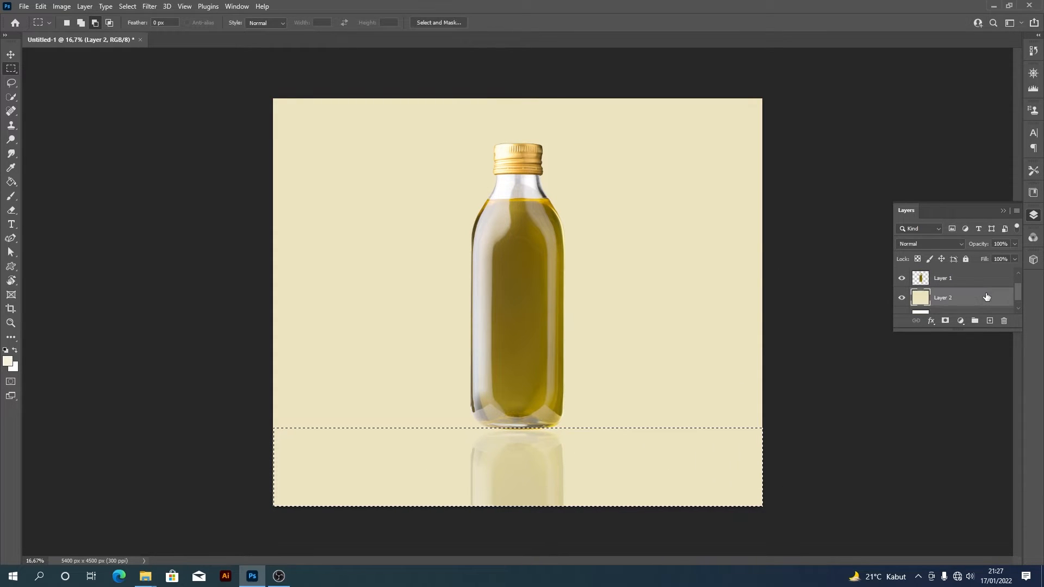
{"action": "left_click", "coordinate": [989, 321]}
{"action": "left_click", "coordinate": [8, 361]}
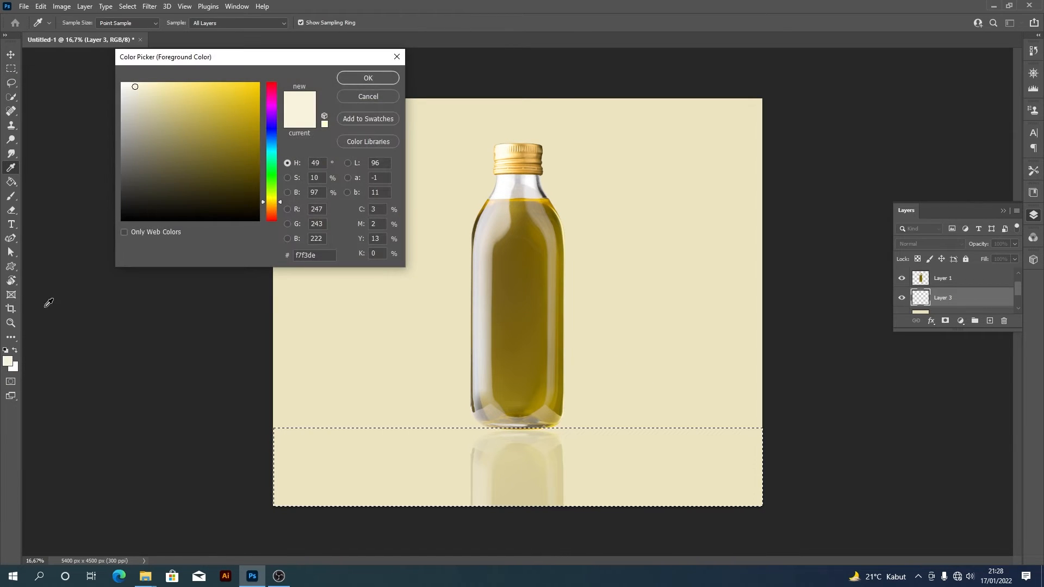
{"action": "left_click", "coordinate": [136, 110]}
{"action": "left_click", "coordinate": [147, 113]}
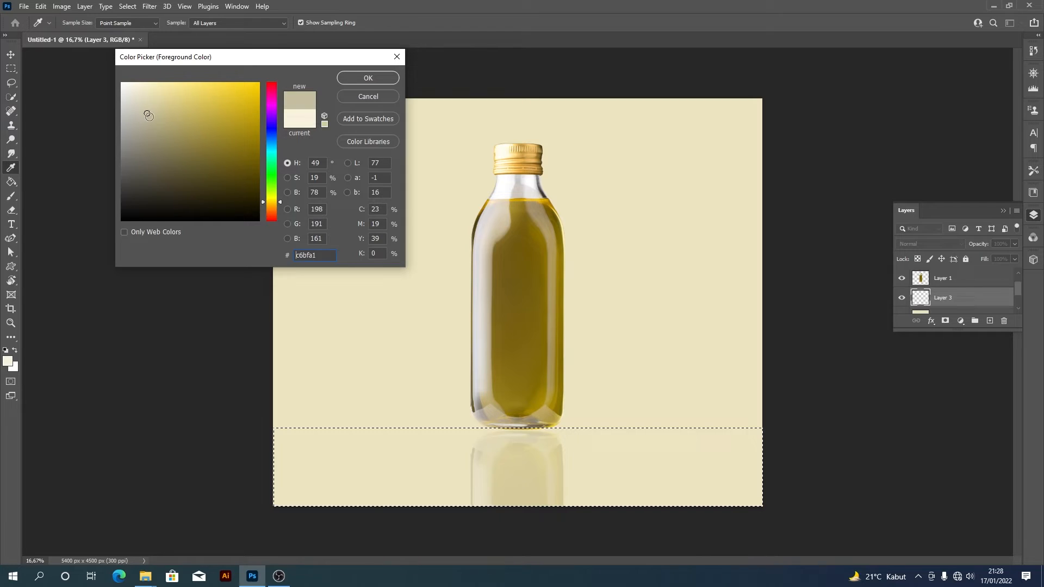
{"action": "left_click", "coordinate": [383, 77]}
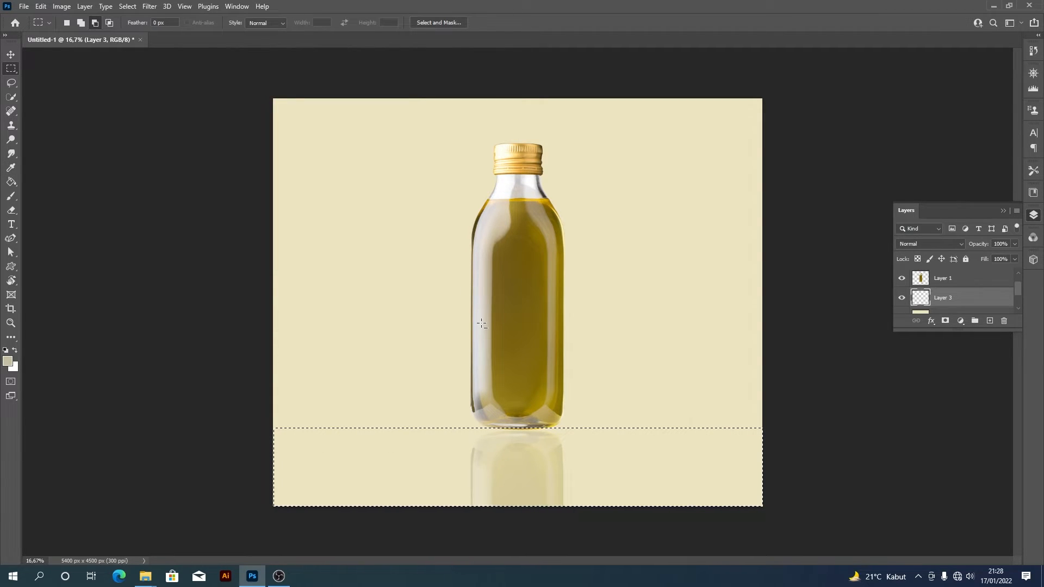
{"action": "key", "text": "alt+BackSpace"}
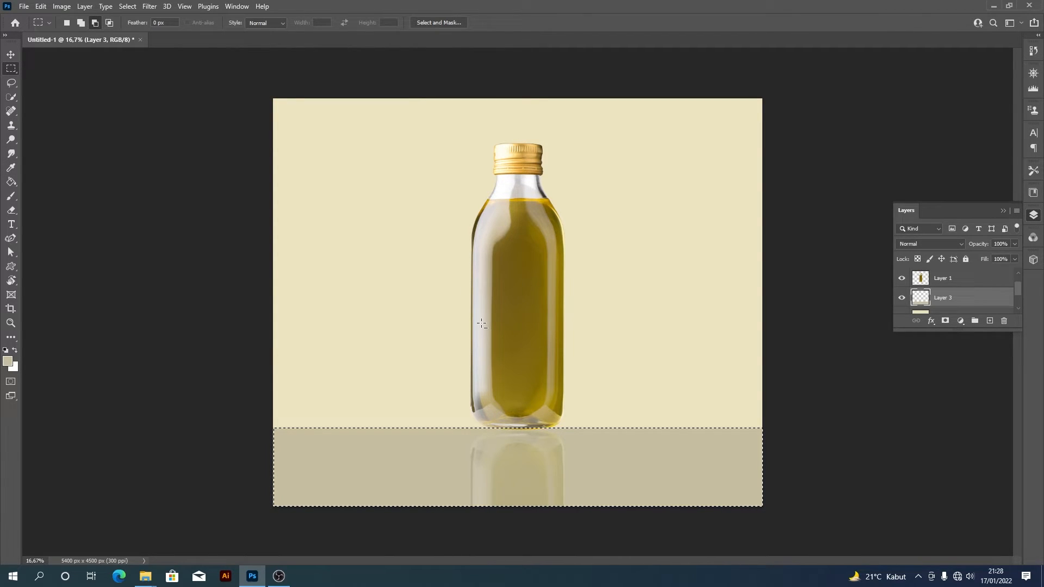
{"action": "key", "text": "ctrl+d"}
{"action": "key", "text": "v"}
{"action": "left_click", "coordinate": [515, 444]}
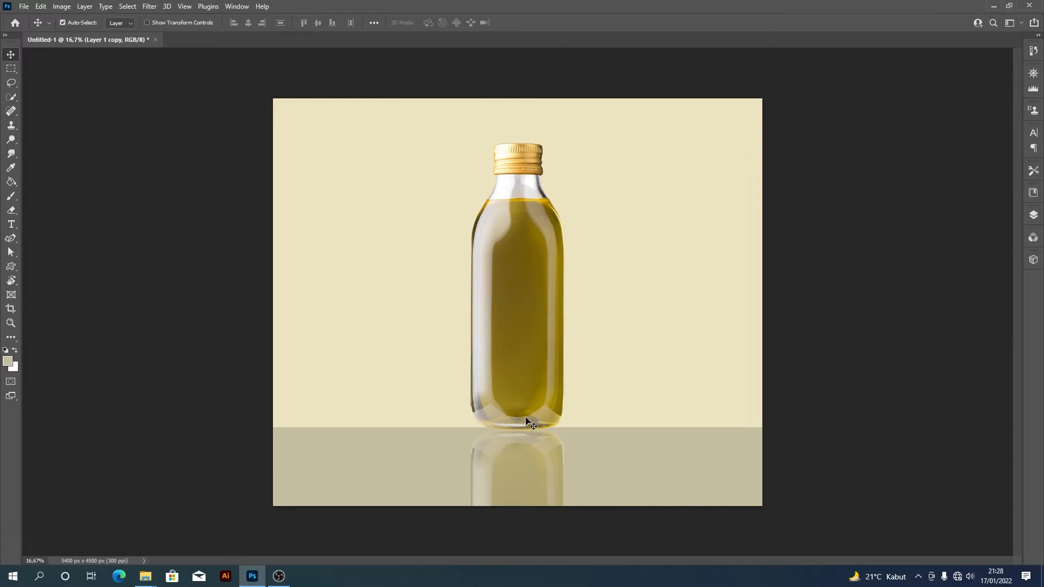
- Switch to the Object Selection tool and create a new white document of 5400 x 4500 pixels at 300 ppi
{"action": "left_click_drag", "start_coordinate": [11, 96], "coordinate": [50, 119]}
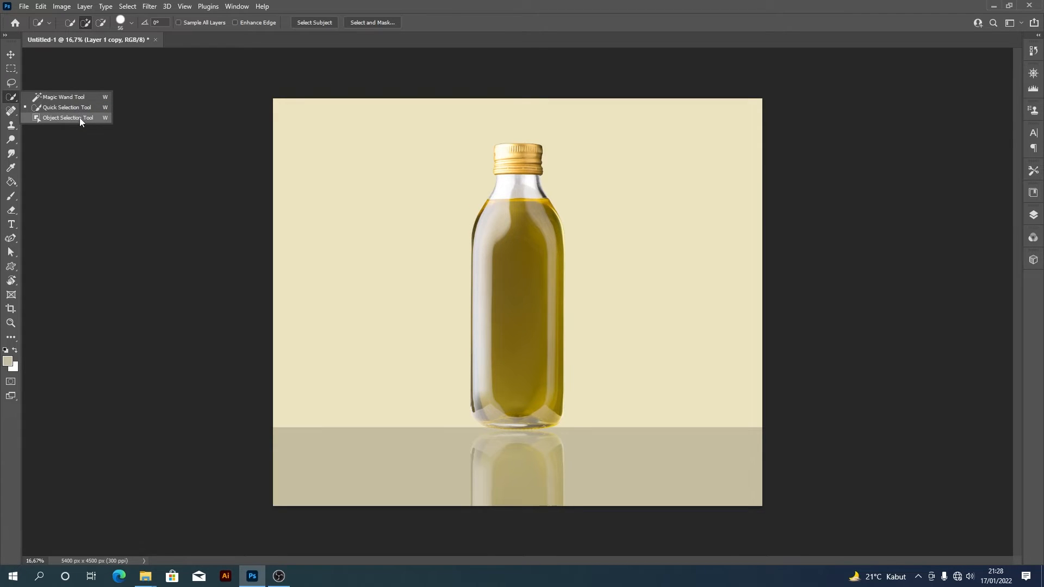
{"action": "left_click", "coordinate": [109, 118]}
{"action": "key", "text": "ctrl+n"}
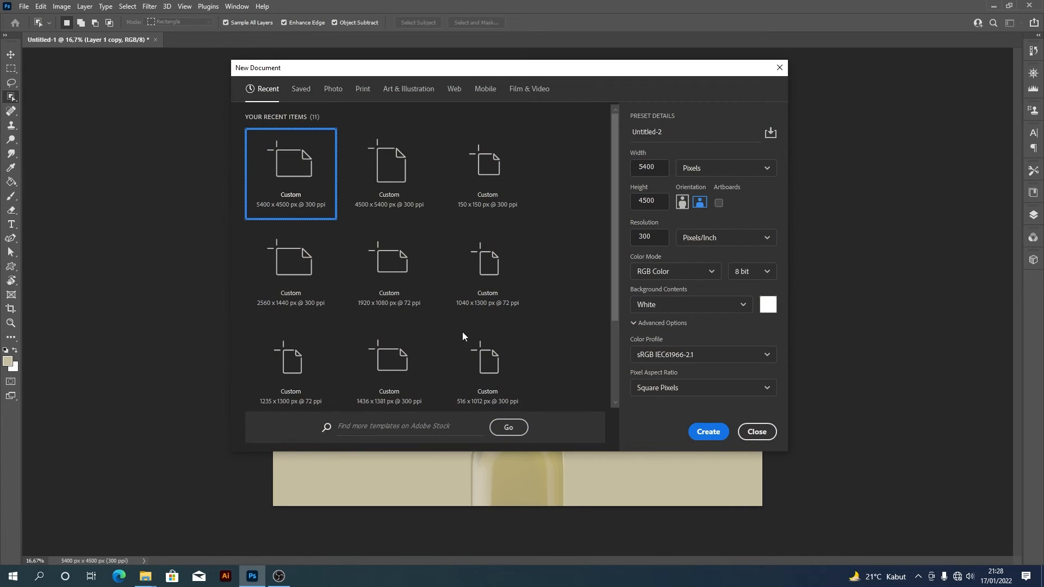
{"action": "left_click", "coordinate": [716, 434]}
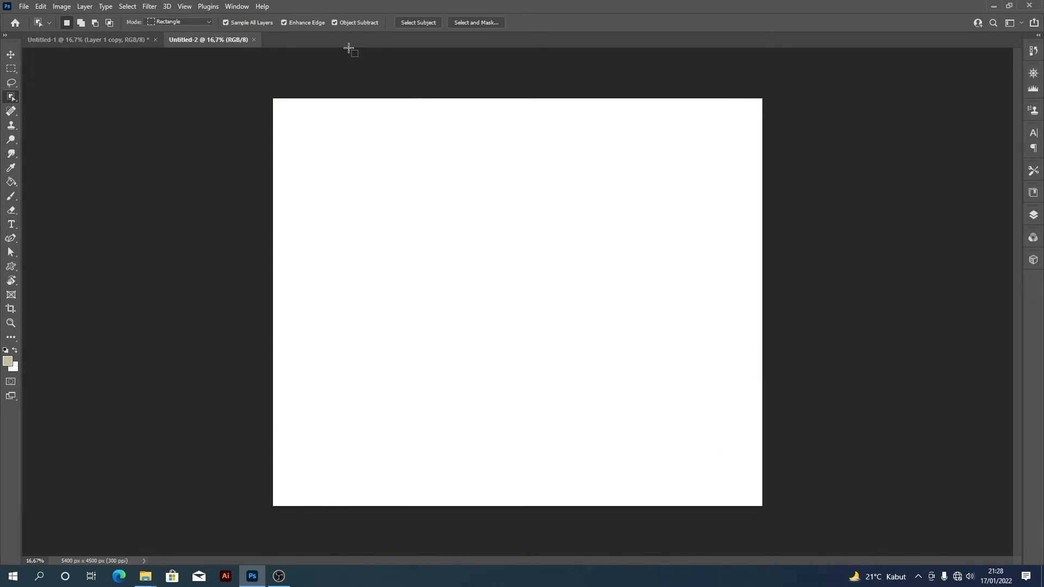
- Close the bottle document Untitled-1 without saving
{"action": "left_click", "coordinate": [141, 40]}
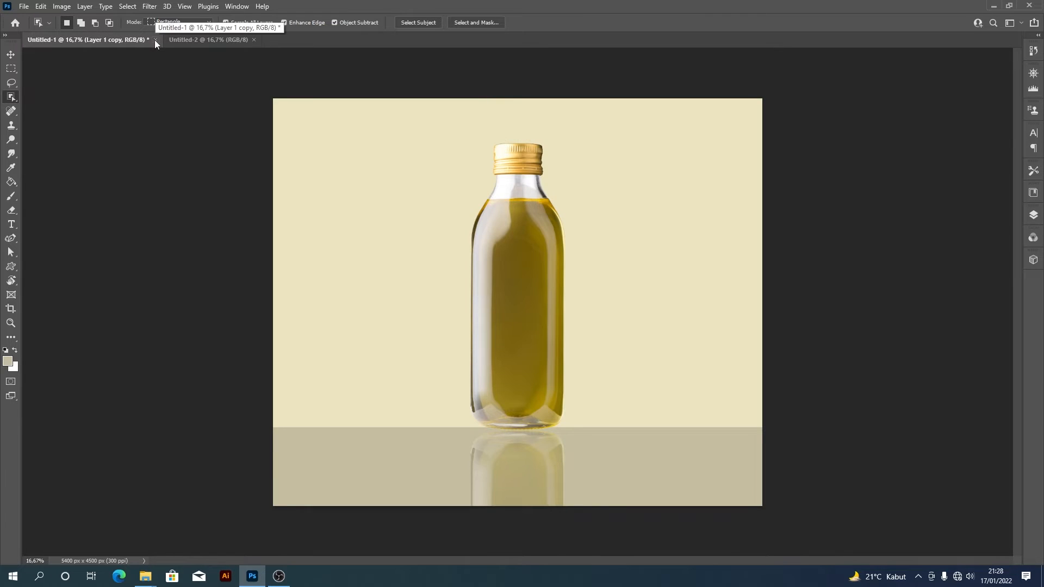
{"action": "left_click", "coordinate": [154, 40]}
{"action": "key", "text": "n"}
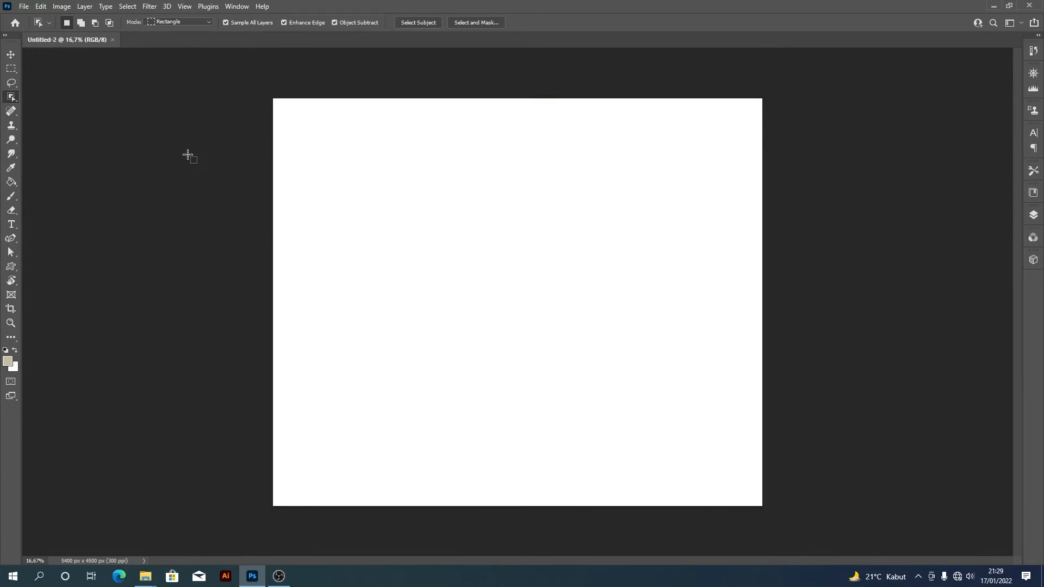
- Open the photo of four watermelon slices on a green background from the Photo folder
{"action": "key", "text": "ctrl+o"}
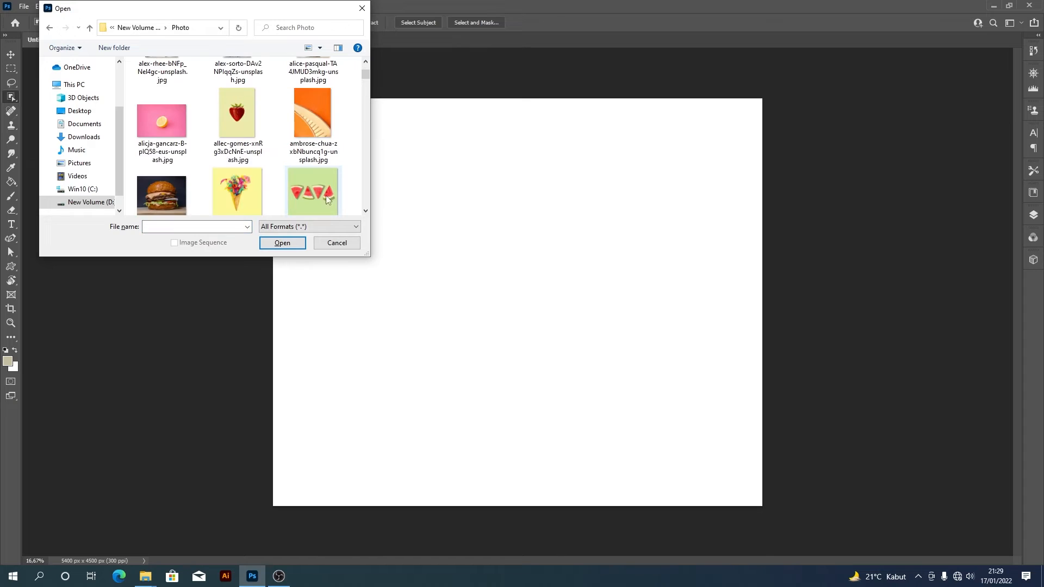
{"action": "left_click", "coordinate": [325, 190]}
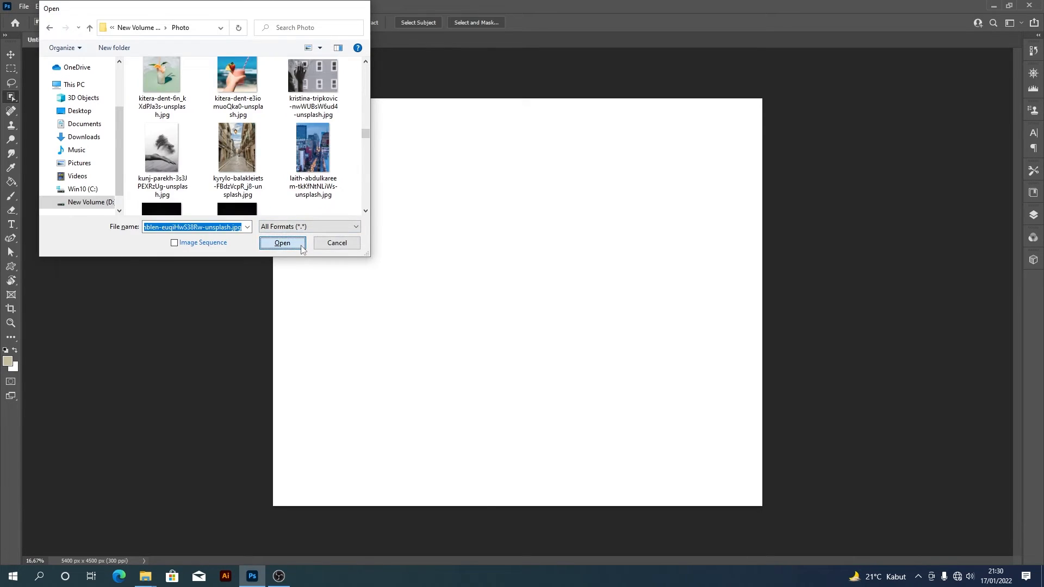
{"action": "left_click", "coordinate": [301, 246]}
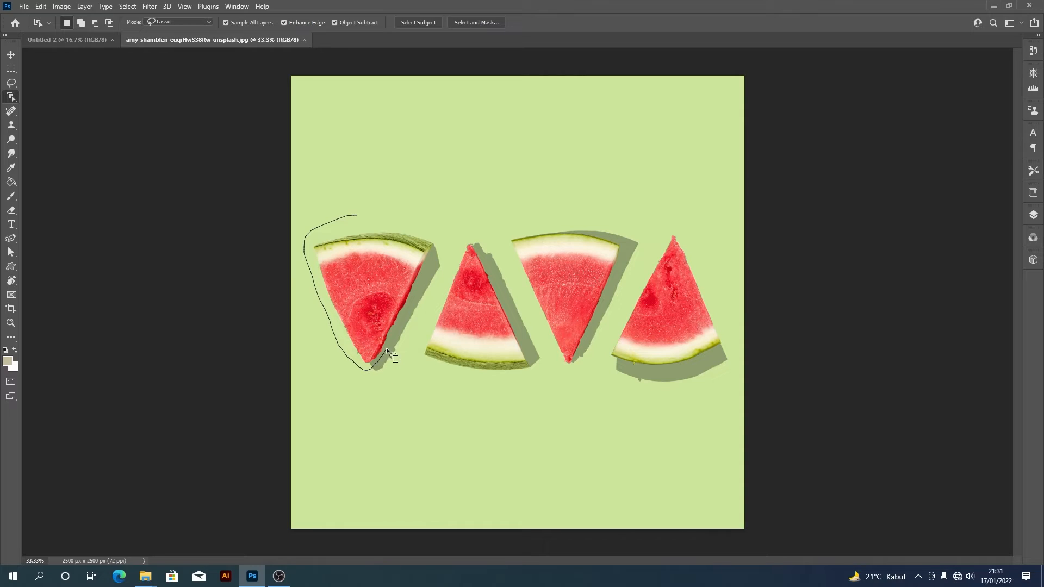
- Loop the leftmost watermelon slice with Object Selection in Lasso mode, and subtract its shadow from the selection with the Magic Wand
{"action": "left_click_drag", "start_coordinate": [386, 347], "coordinate": [396, 329]}
{"action": "left_click_drag", "start_coordinate": [406, 222], "coordinate": [400, 216]}
{"action": "key", "text": "l"}
{"action": "left_click", "coordinate": [11, 97]}
{"action": "left_click", "coordinate": [37, 97]}
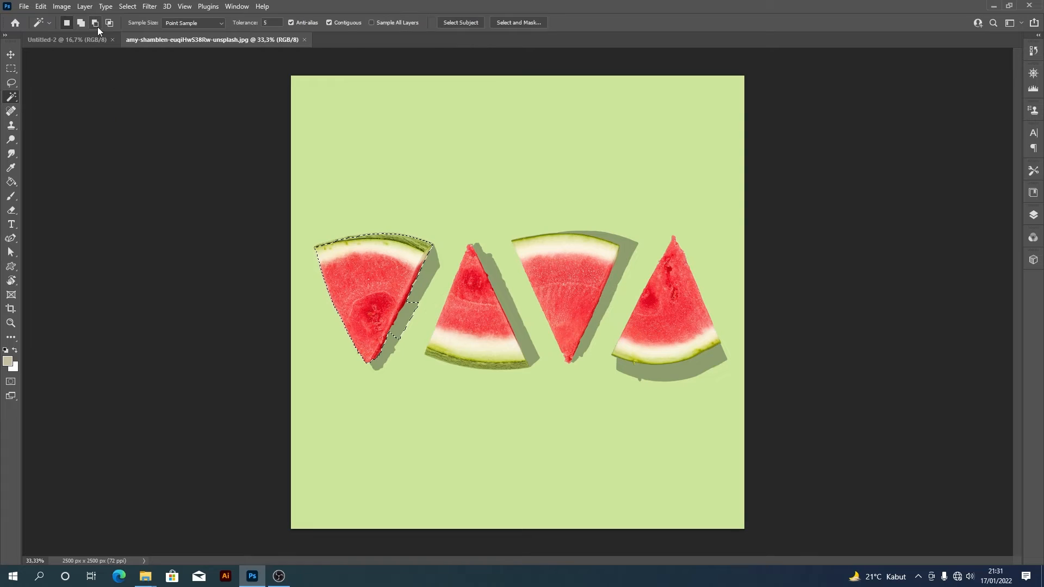
{"action": "left_click", "coordinate": [96, 23]}
{"action": "left_click", "coordinate": [405, 322]}
- Subtract the stray selection remnants in the shadow beside the leftmost slice with the Lasso and check the outline
{"action": "left_click", "coordinate": [11, 83]}
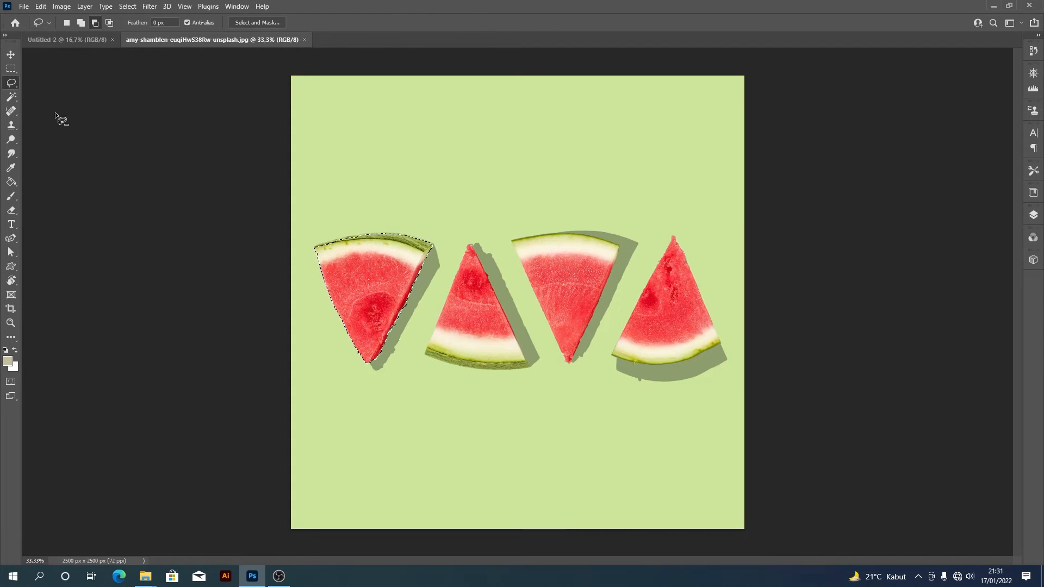
{"action": "key", "text": "ctrl+plus"}
{"action": "key", "text": "ctrl+plus"}
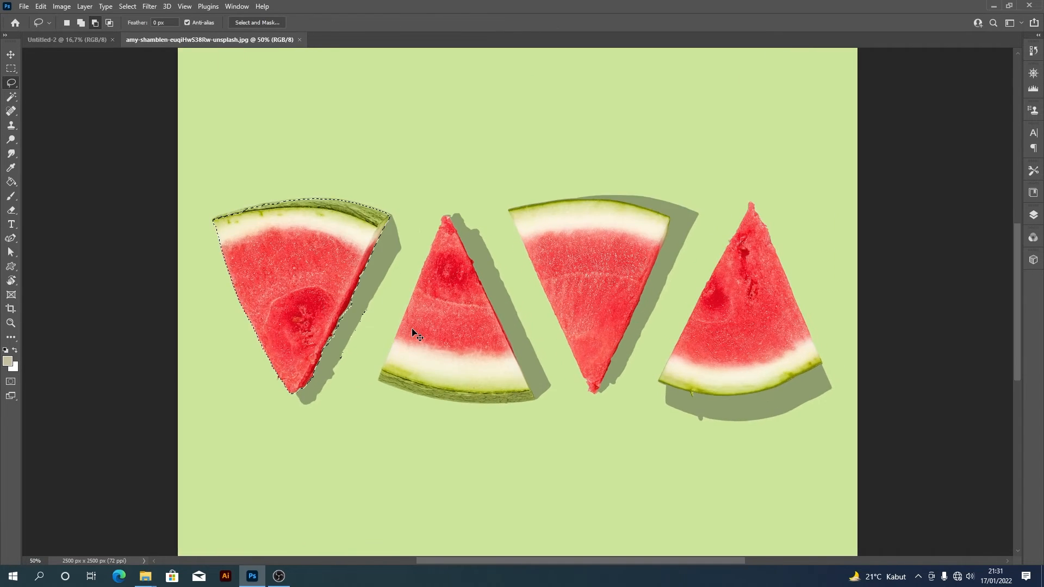
{"action": "key", "text": "ctrl+plus"}
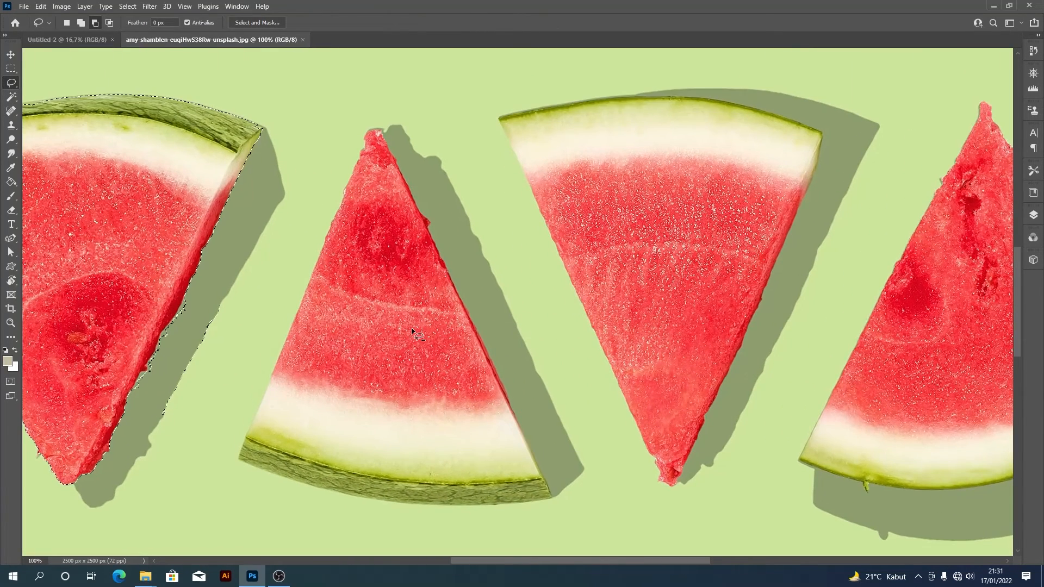
{"action": "left_click_drag", "start_coordinate": [412, 328], "coordinate": [648, 344]}
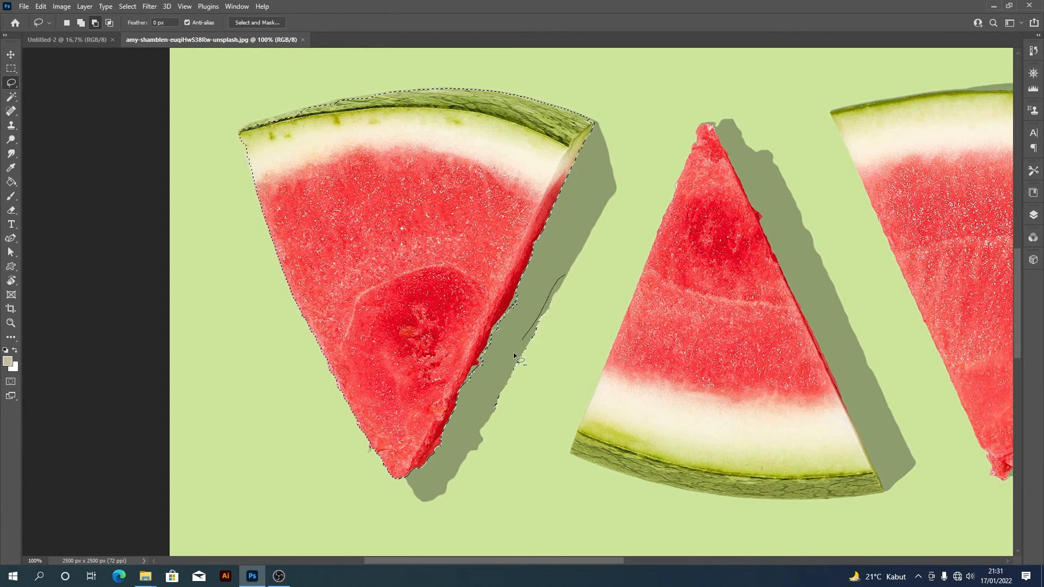
{"action": "mouse_move", "coordinate": [514, 355]}
{"action": "left_mouse_down"}
{"action": "mouse_move", "coordinate": [484, 434]}
{"action": "mouse_move", "coordinate": [569, 272]}
{"action": "left_mouse_up"}
{"action": "left_click_drag", "start_coordinate": [535, 295], "coordinate": [486, 331]}
{"action": "scroll", "coordinate": [486, 331], "scroll_direction": "down", "scroll_amount": 2}
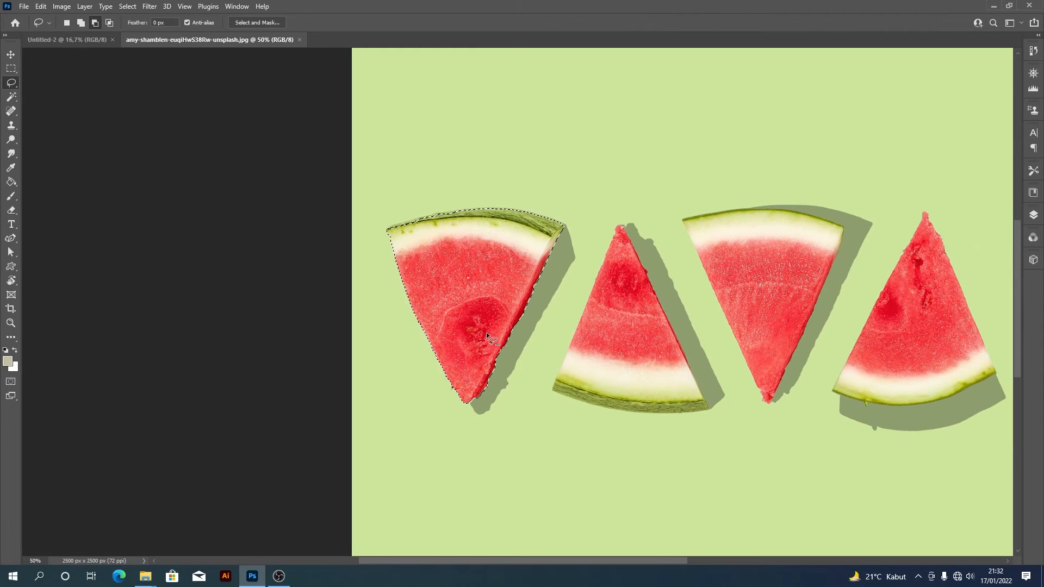
{"action": "scroll", "coordinate": [467, 327], "scroll_direction": "up", "scroll_amount": 2}
- Bring the selected watermelon slice into Untitled-2, rotated 180° and enlarged to over half the canvas height around the centre
{"action": "key", "text": "v"}
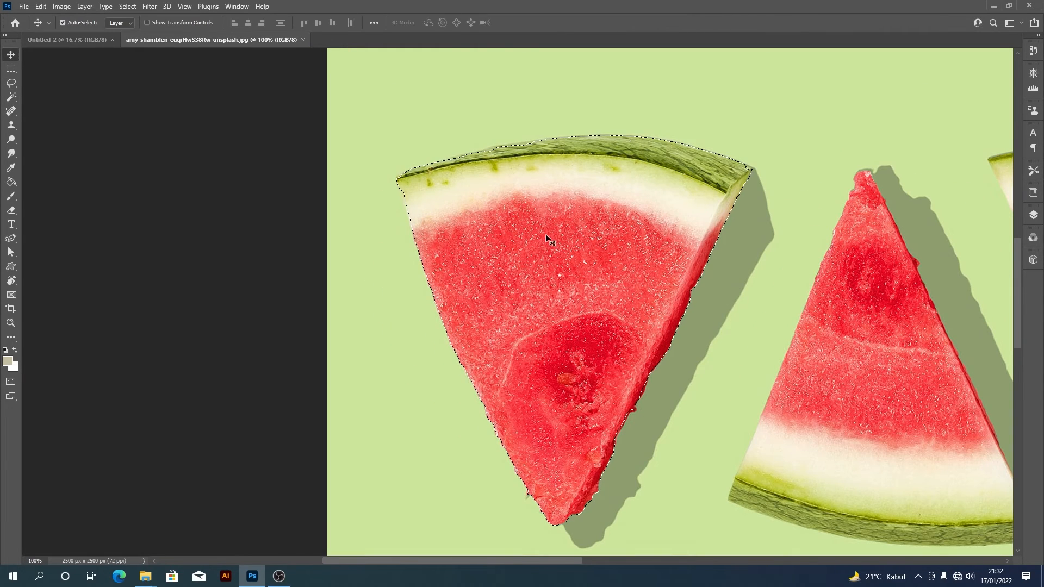
{"action": "left_click_drag", "start_coordinate": [587, 292], "coordinate": [518, 326]}
{"action": "key", "text": "ctrl+t"}
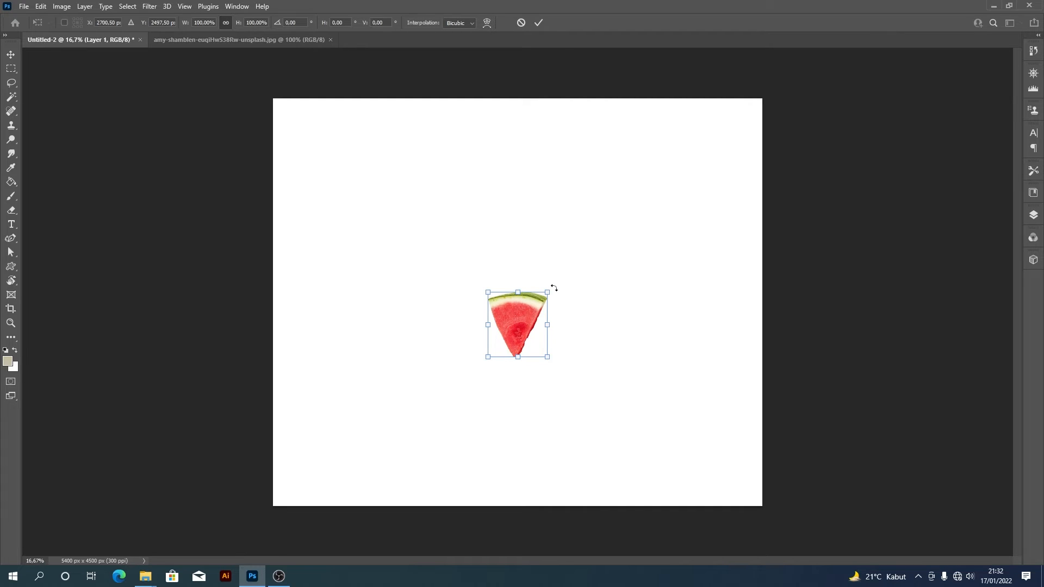
{"action": "left_click_drag", "start_coordinate": [555, 288], "coordinate": [481, 359]}
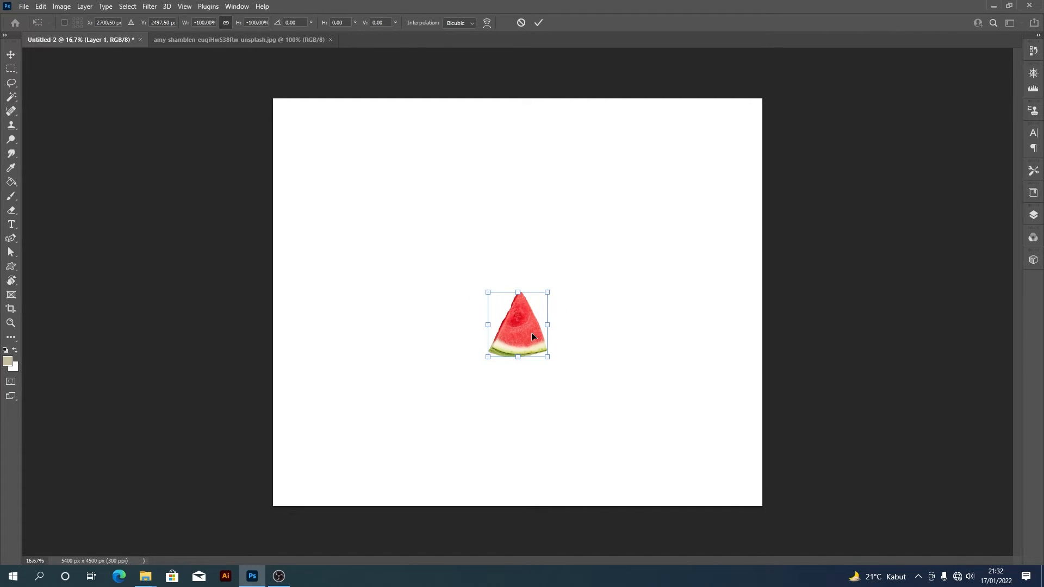
{"action": "left_click_drag", "start_coordinate": [544, 356], "coordinate": [644, 437]}
{"action": "key", "text": "Return"}
{"action": "left_click_drag", "start_coordinate": [552, 382], "coordinate": [552, 372]}
- Loop the second watermelon slice from the left with Object Selection in Lasso mode to select it in the watermelon photo
{"action": "right_click", "coordinate": [11, 97]}
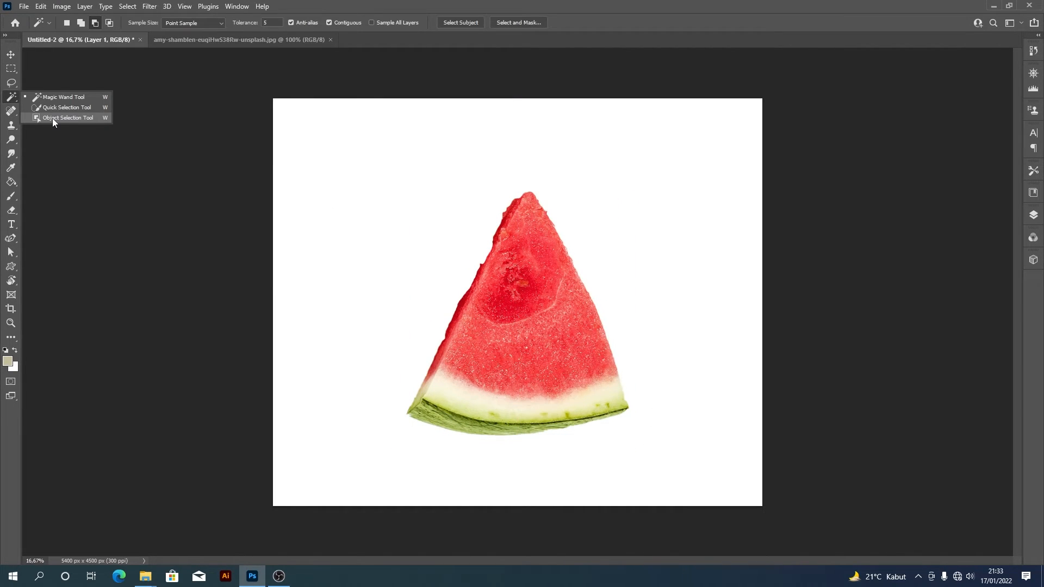
{"action": "left_click", "coordinate": [53, 118]}
{"action": "left_click", "coordinate": [239, 39]}
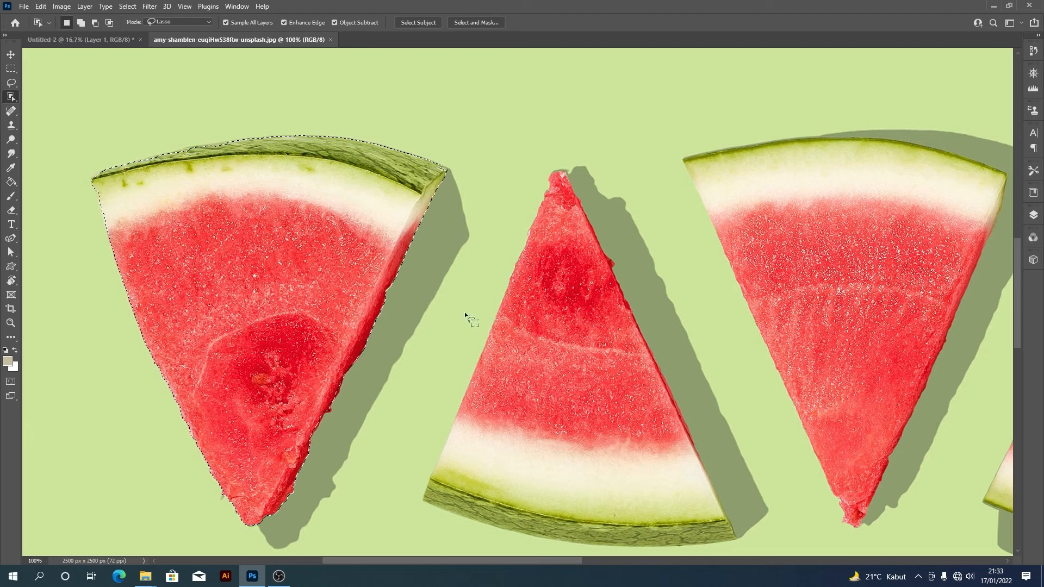
{"action": "key", "text": "ctrl+minus"}
{"action": "key", "text": "ctrl+minus"}
{"action": "left_click_drag", "start_coordinate": [531, 228], "coordinate": [501, 425]}
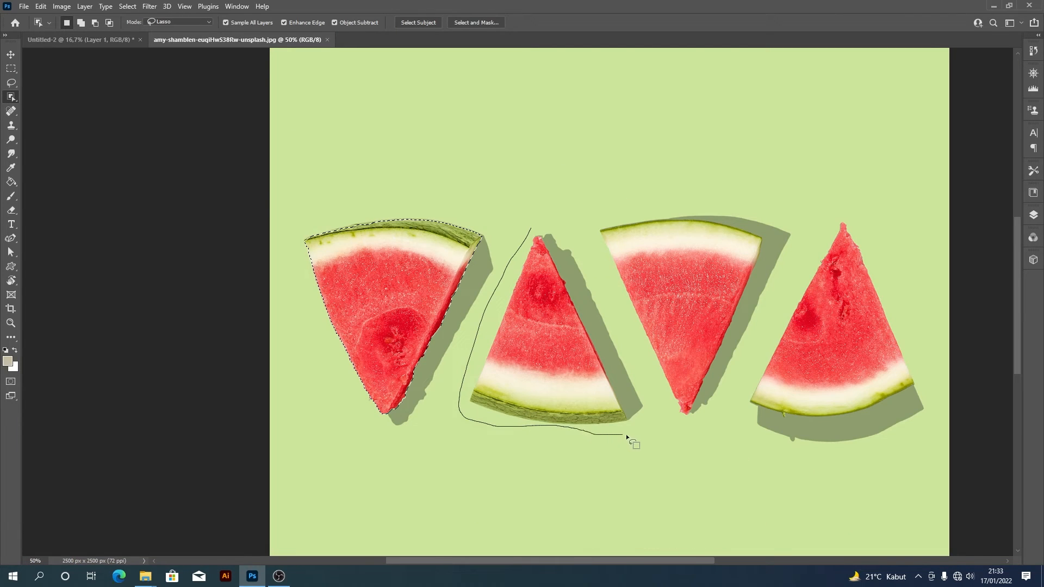
{"action": "left_click_drag", "start_coordinate": [633, 425], "coordinate": [624, 401]}
{"action": "left_click_drag", "start_coordinate": [536, 220], "coordinate": [536, 220]}
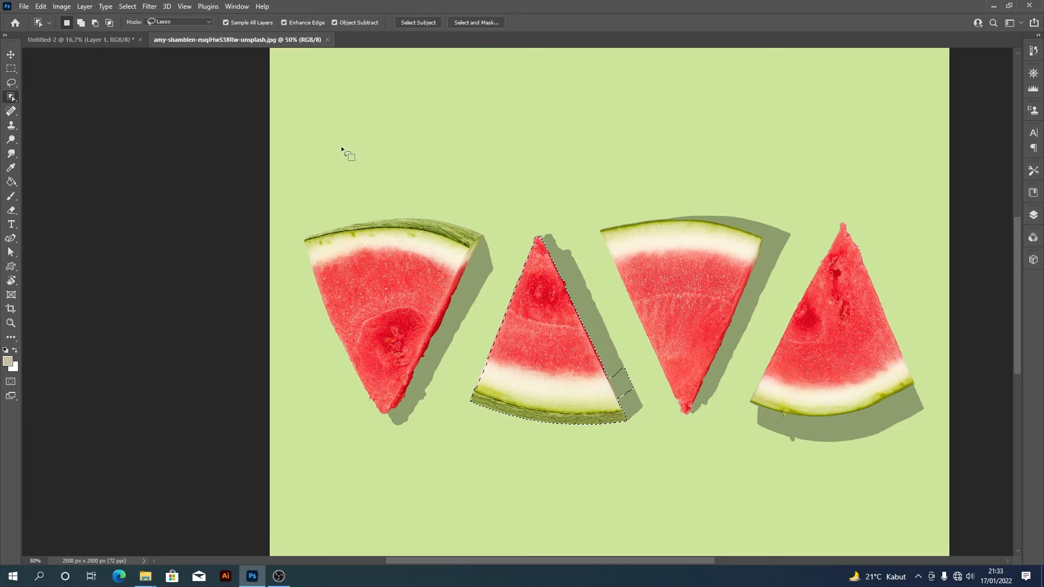
- Open the photo mae-mu-hkMGgTVBTSA-unsplash.jpg of orange slices on a blue background
{"action": "key", "text": "ctrl+o"}
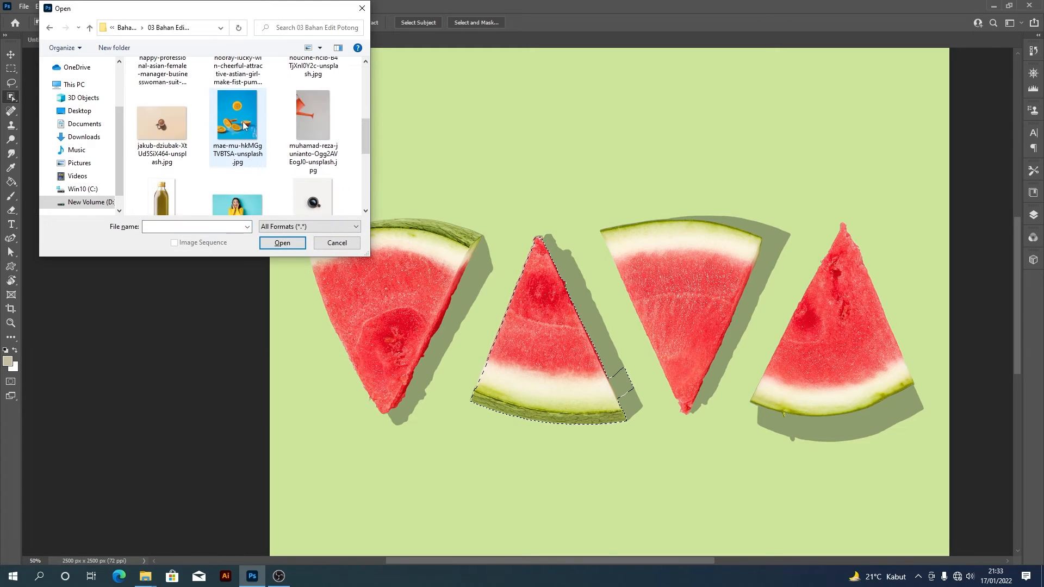
{"action": "left_click", "coordinate": [244, 123]}
{"action": "left_click", "coordinate": [283, 242]}
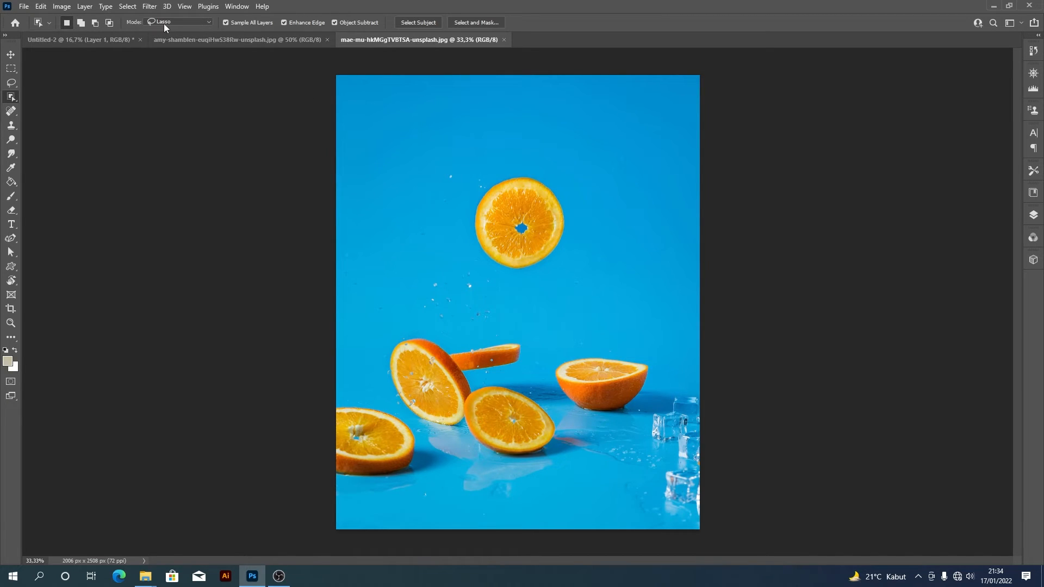
- Set Object Selection to Rectangle mode and select the round orange slice floating in mid-air
{"action": "left_click", "coordinate": [187, 21]}
{"action": "left_click", "coordinate": [193, 32]}
{"action": "left_click_drag", "start_coordinate": [461, 164], "coordinate": [582, 271]}
- Bring the selected round orange slice into Untitled-2, scaled to 337.10% and placed beside the watermelon's tip on the right
{"action": "left_click", "coordinate": [10, 55]}
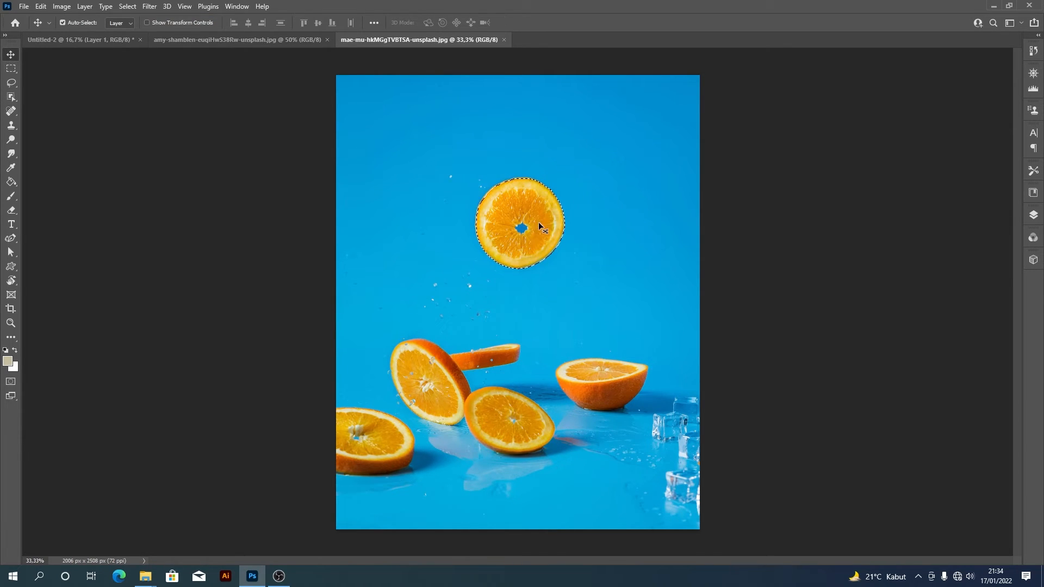
{"action": "left_click_drag", "start_coordinate": [535, 227], "coordinate": [750, 341]}
{"action": "key", "text": "ctrl+t"}
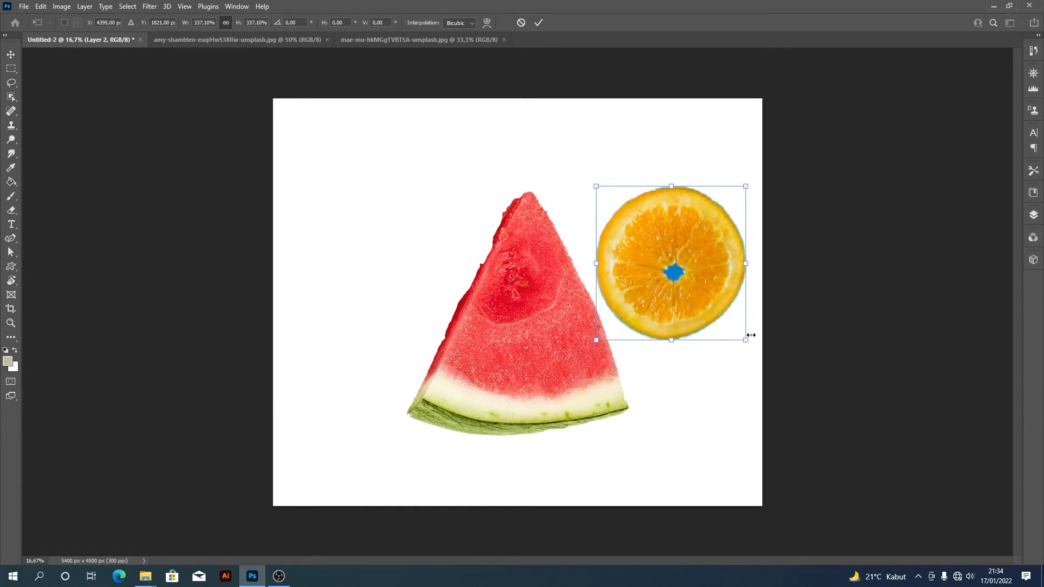
{"action": "key", "text": "Return"}
{"action": "left_click_drag", "start_coordinate": [696, 279], "coordinate": [693, 244]}
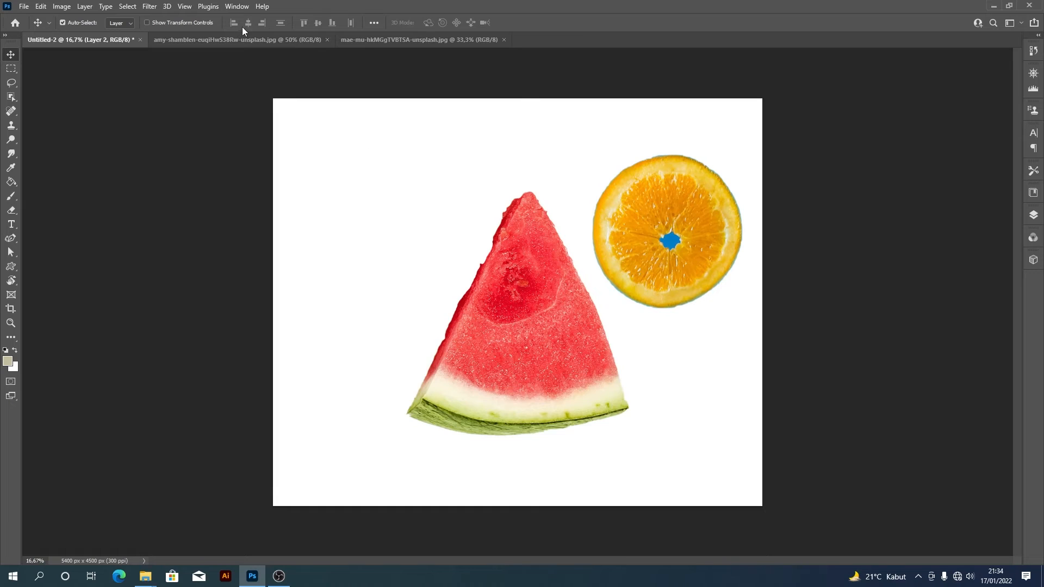
- Return to the orange photo and select the half orange near the ice cubes with a rectangular Object Selection
{"action": "left_click", "coordinate": [246, 40]}
{"action": "left_click", "coordinate": [370, 38]}
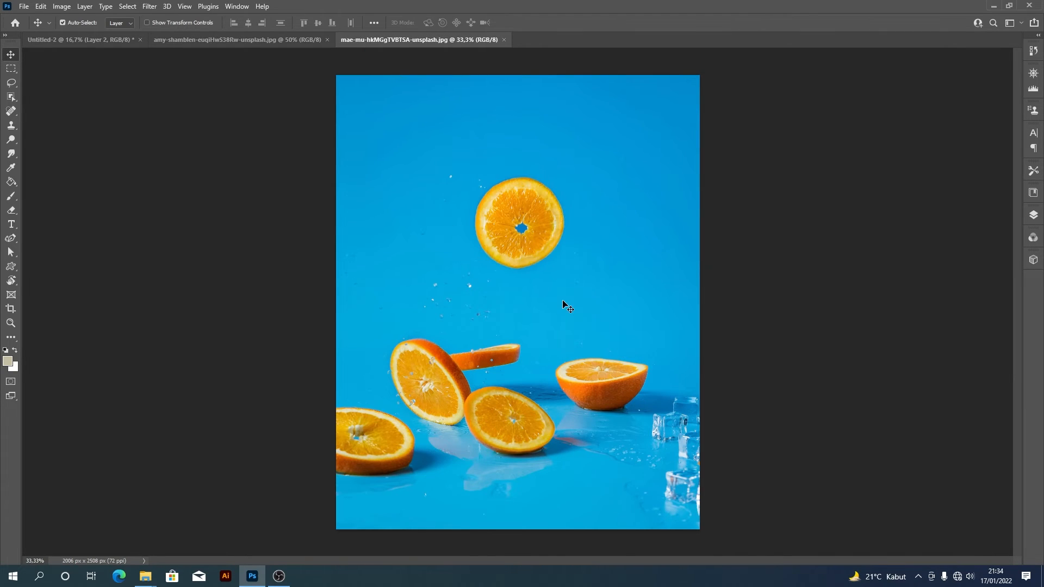
{"action": "key", "text": "w"}
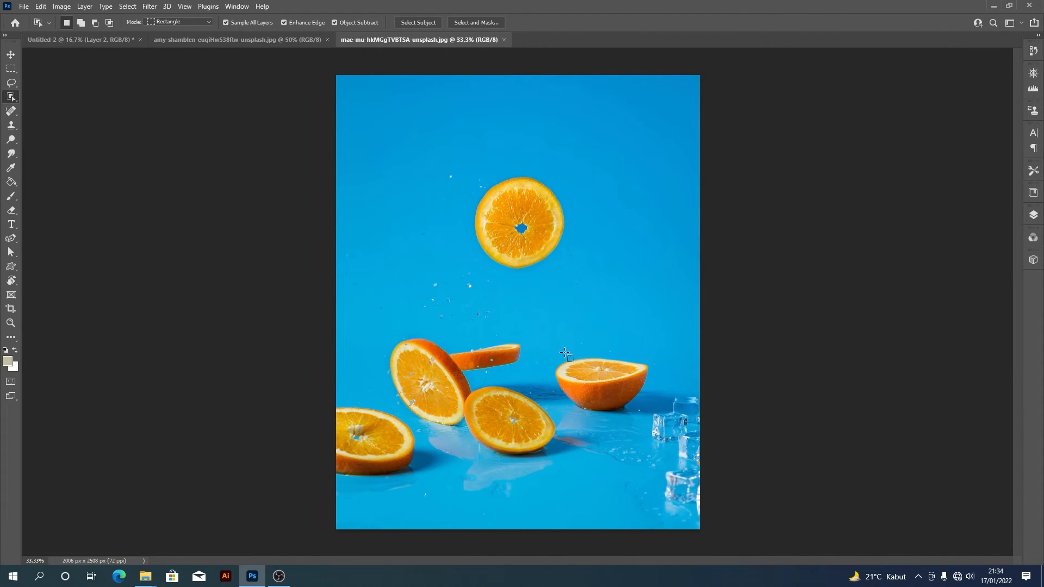
{"action": "left_click_drag", "start_coordinate": [551, 344], "coordinate": [650, 417]}
- Bring the selected half orange into Untitled-2, enlarged beyond 332.72% and placed to the upper left of the watermelon
{"action": "key", "text": "v"}
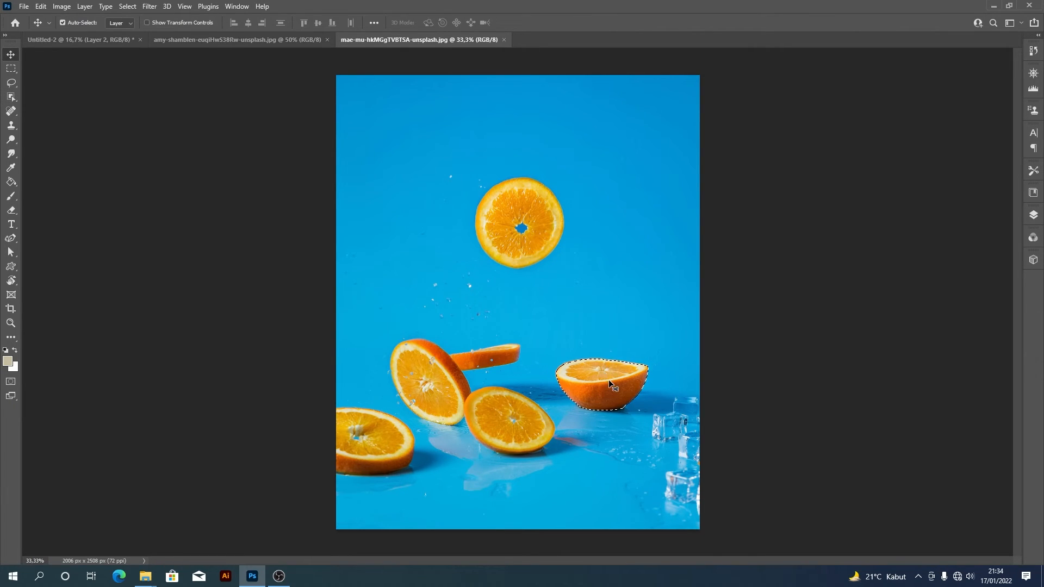
{"action": "left_click_drag", "start_coordinate": [608, 379], "coordinate": [431, 212]}
{"action": "key", "text": "ctrl+t"}
{"action": "left_click_drag", "start_coordinate": [389, 260], "coordinate": [416, 197]}
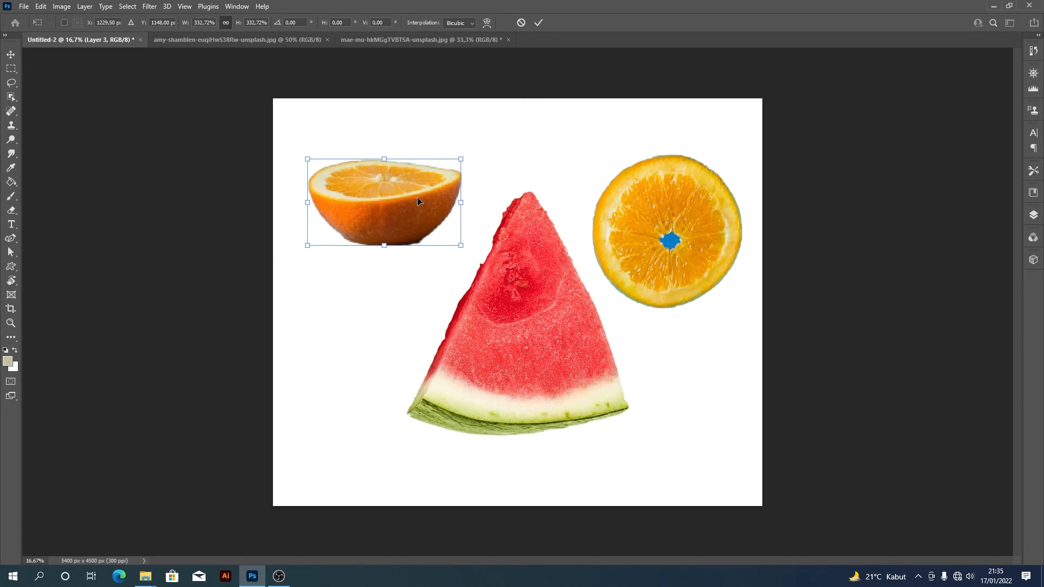
{"action": "left_click_drag", "start_coordinate": [461, 243], "coordinate": [479, 262]}
{"action": "left_click_drag", "start_coordinate": [415, 214], "coordinate": [426, 236]}
{"action": "key", "text": "Return"}
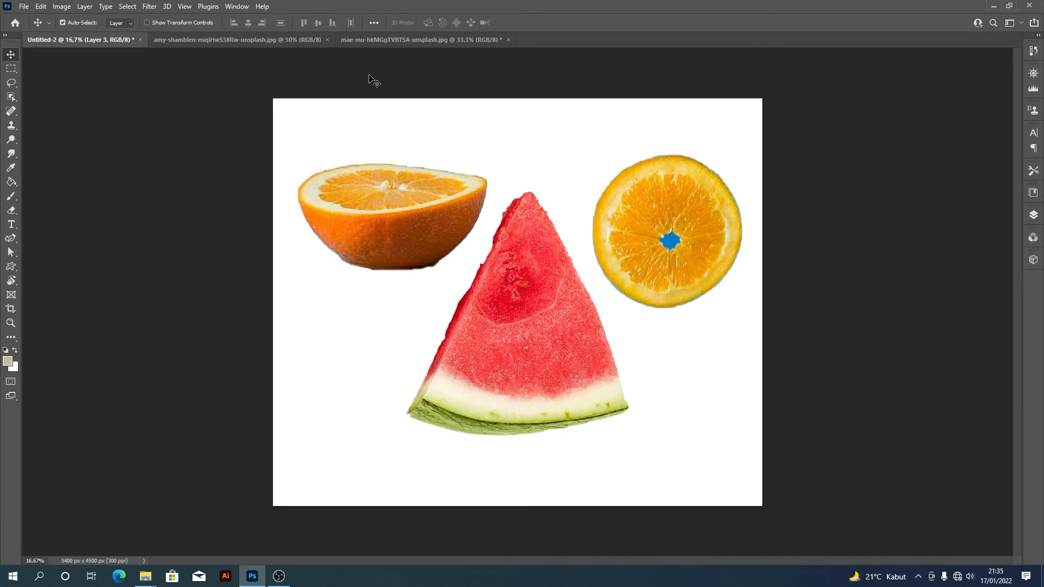
- Compare the half orange with its source photo, and shift it slightly down in Untitled-2
{"action": "left_click", "coordinate": [406, 40]}
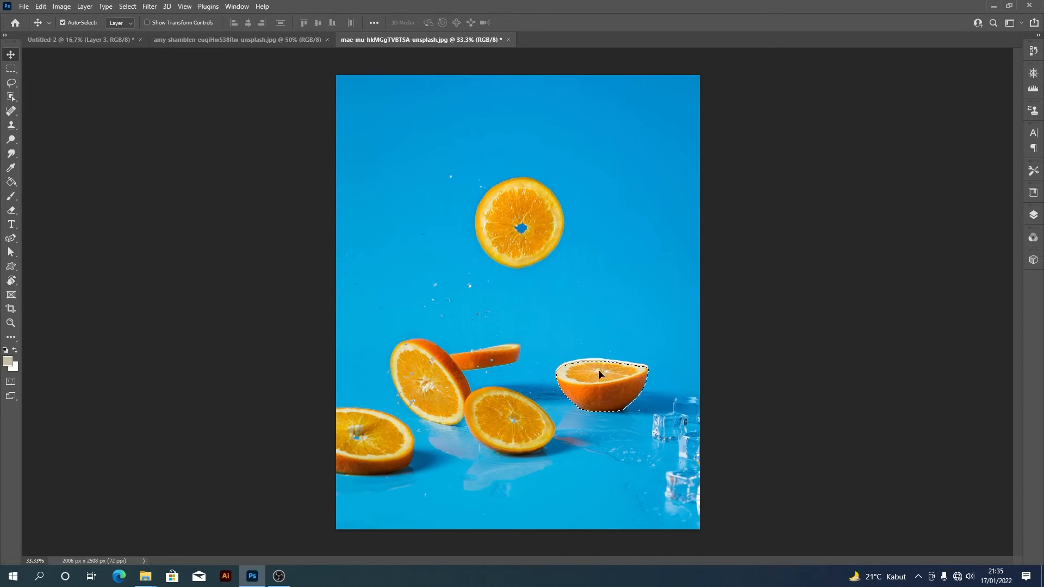
{"action": "left_click", "coordinate": [100, 39]}
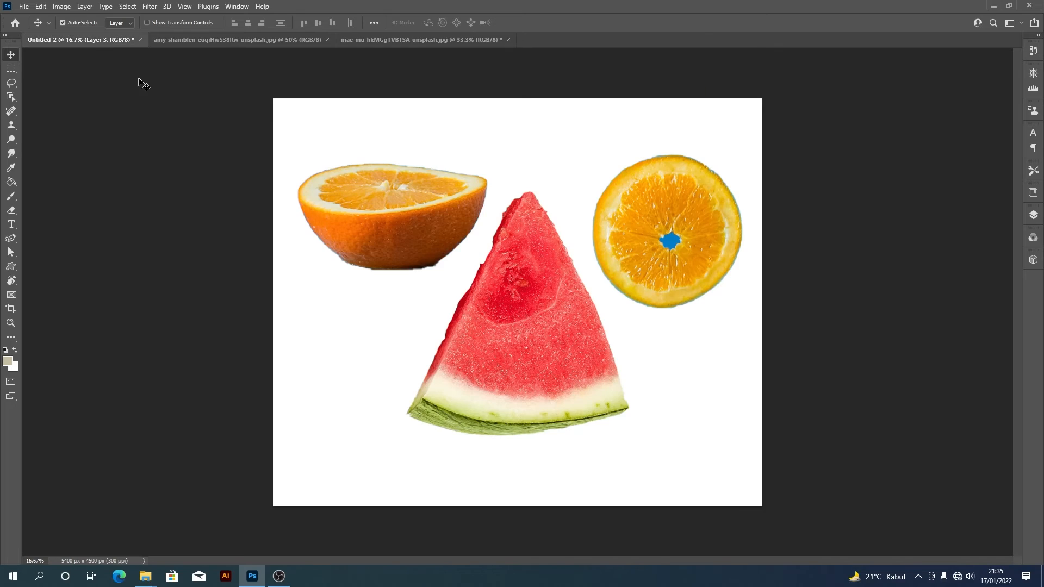
{"action": "left_click_drag", "start_coordinate": [442, 237], "coordinate": [439, 245]}
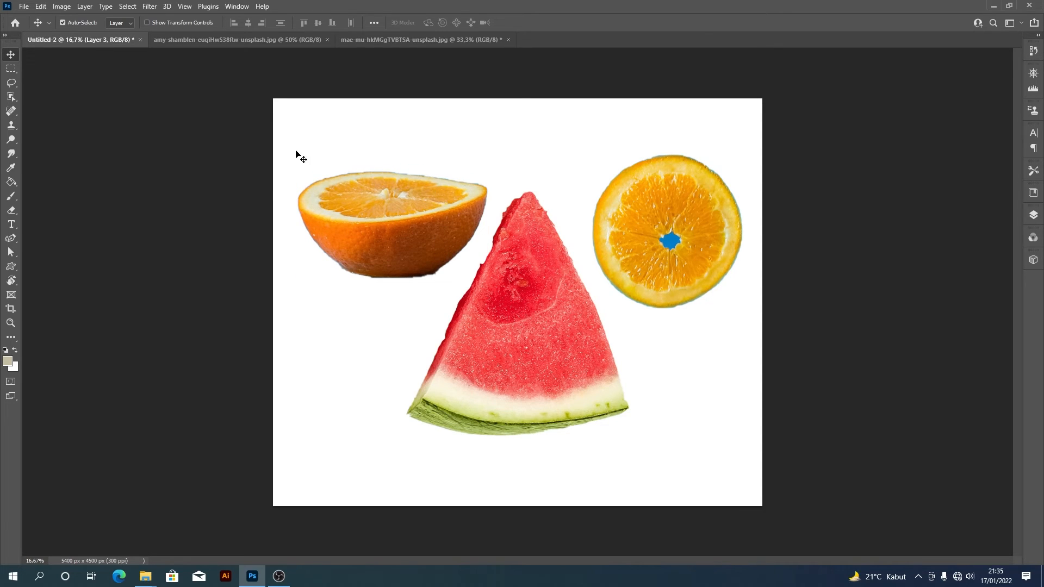
- Outline the bluish fringe along the middle of the half orange's upper rim with the Lasso
{"action": "left_click", "coordinate": [13, 83]}
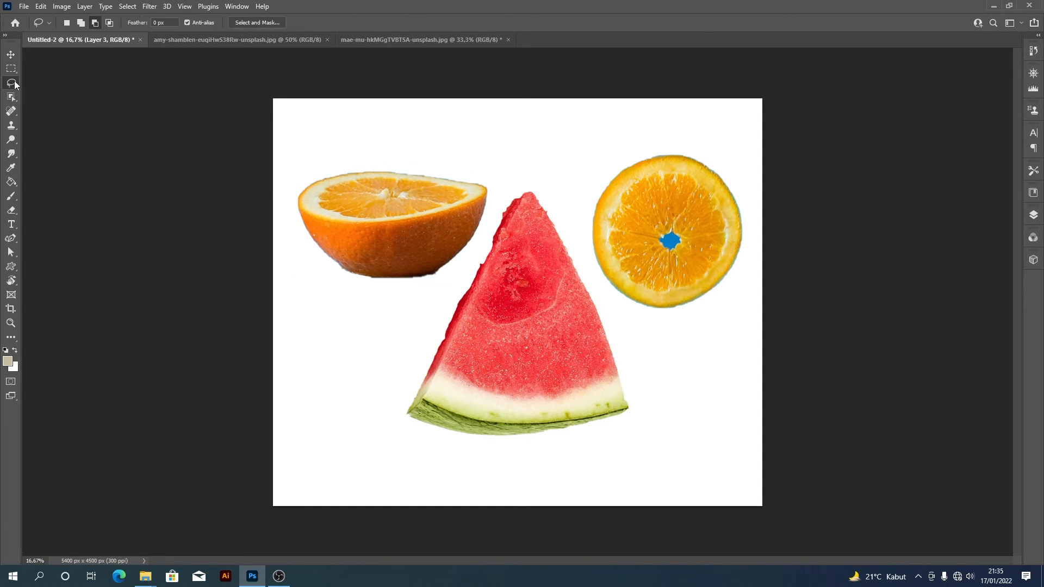
{"action": "key", "text": "ctrl+plus"}
{"action": "key", "text": "ctrl+plus"}
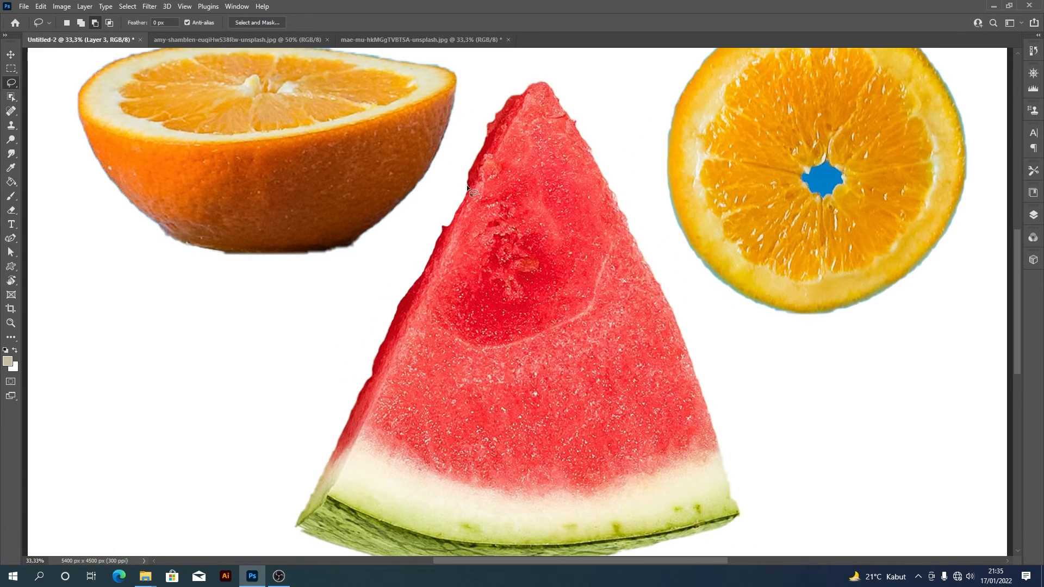
{"action": "left_click_drag", "start_coordinate": [467, 188], "coordinate": [470, 244]}
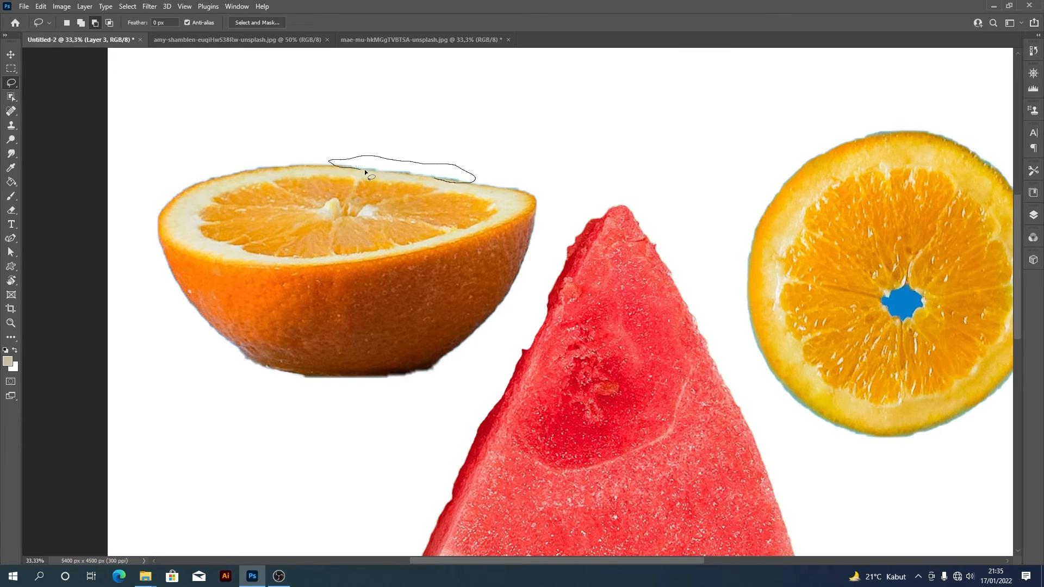
{"action": "left_click_drag", "start_coordinate": [421, 174], "coordinate": [430, 179]}
- Extend the fringe selection along the rim to the half orange's right tip with the Polygonal Lasso
{"action": "right_click", "coordinate": [11, 83]}
{"action": "left_click", "coordinate": [37, 92]}
{"action": "left_click", "coordinate": [466, 183], "text": "shift"}
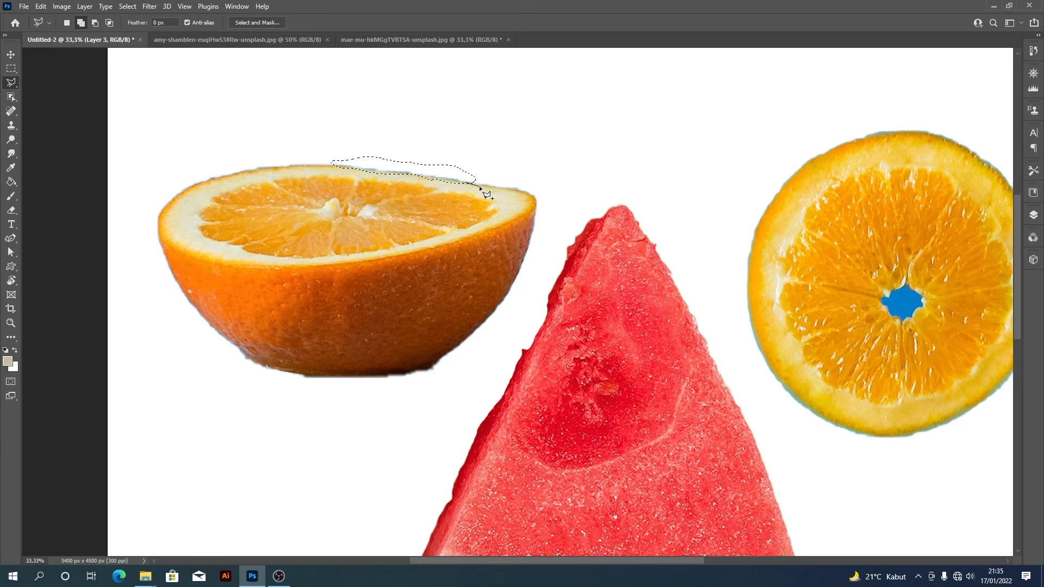
{"action": "left_click", "coordinate": [526, 194]}
{"action": "left_click", "coordinate": [544, 185]}
{"action": "left_click", "coordinate": [508, 166]}
{"action": "left_click", "coordinate": [467, 170]}
{"action": "left_click", "coordinate": [348, 166]}
{"action": "left_click", "coordinate": [346, 157]}
{"action": "left_click", "coordinate": [305, 149]}
{"action": "left_click", "coordinate": [294, 162]}
{"action": "left_click", "coordinate": [347, 167]}
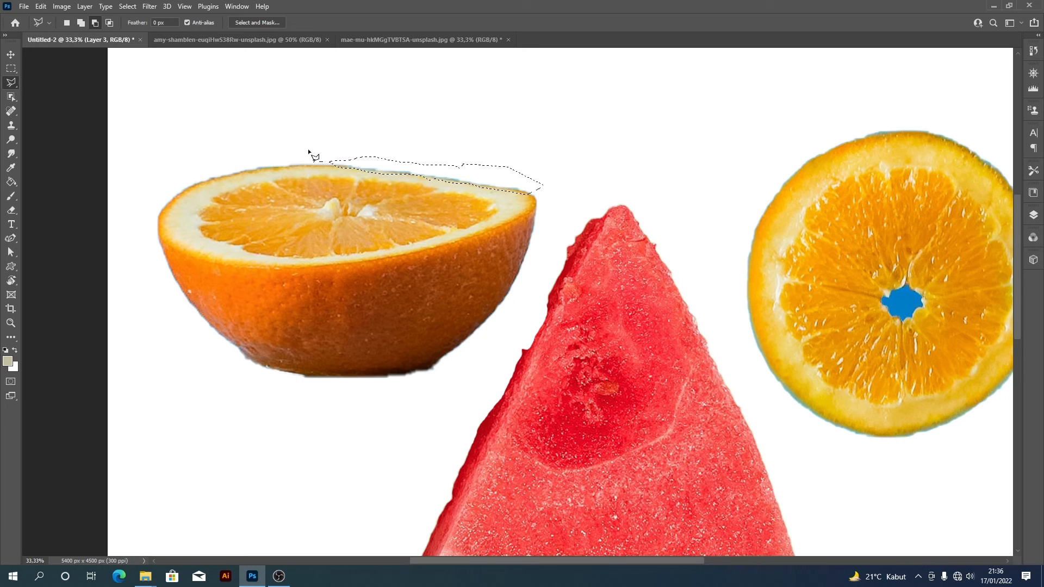
- Add the fringe along the left part of the half orange's rim to the selection and delete the selected fringe
{"action": "key", "text": "shift"}
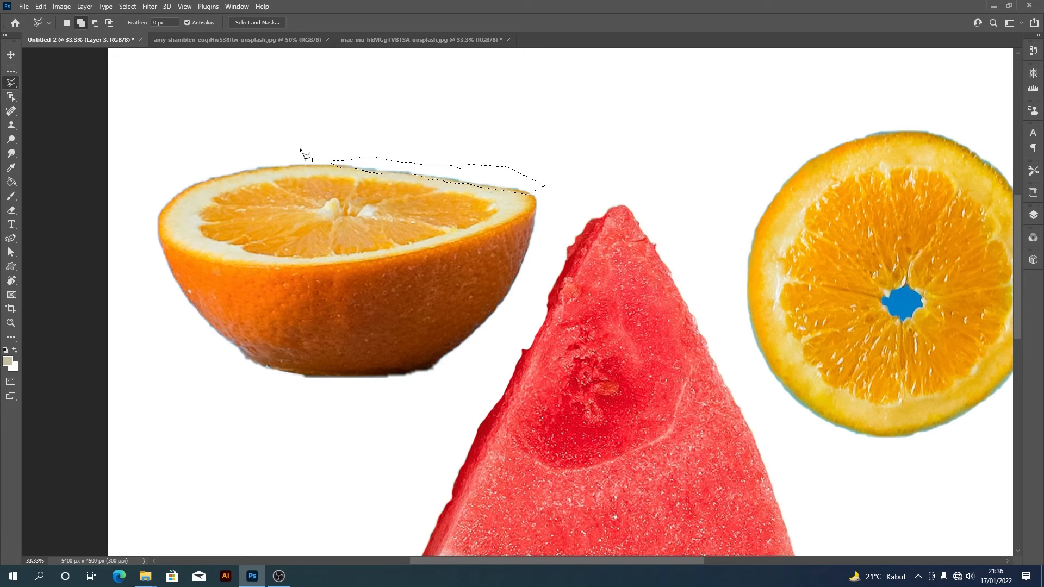
{"action": "left_click", "coordinate": [292, 147]}
{"action": "left_click", "coordinate": [326, 146]}
{"action": "left_click", "coordinate": [353, 157]}
{"action": "left_click", "coordinate": [360, 165]}
{"action": "left_click", "coordinate": [170, 199]}
{"action": "left_click", "coordinate": [155, 166]}
{"action": "left_click", "coordinate": [194, 131]}
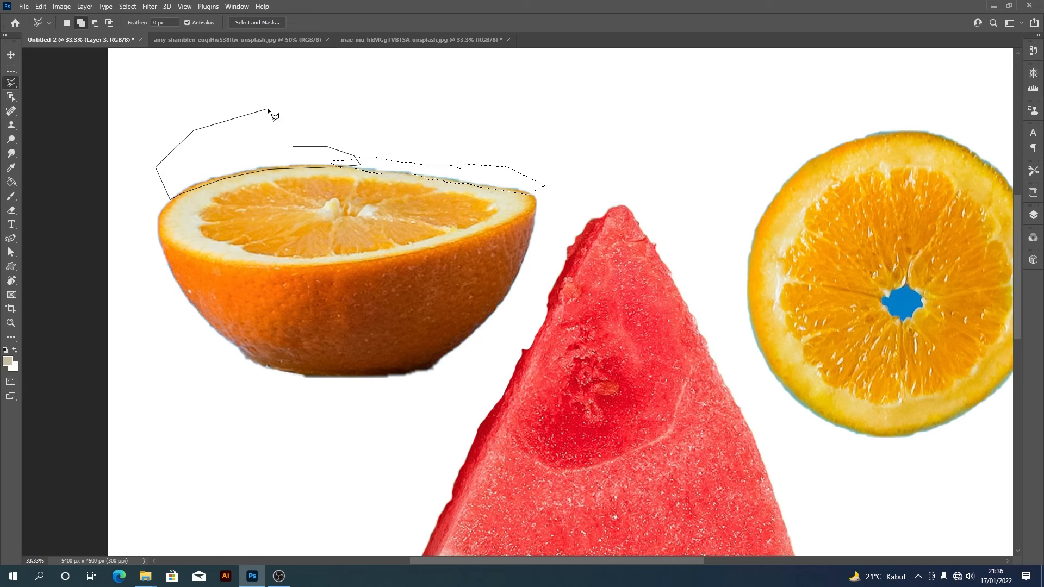
{"action": "double_click", "coordinate": [282, 115]}
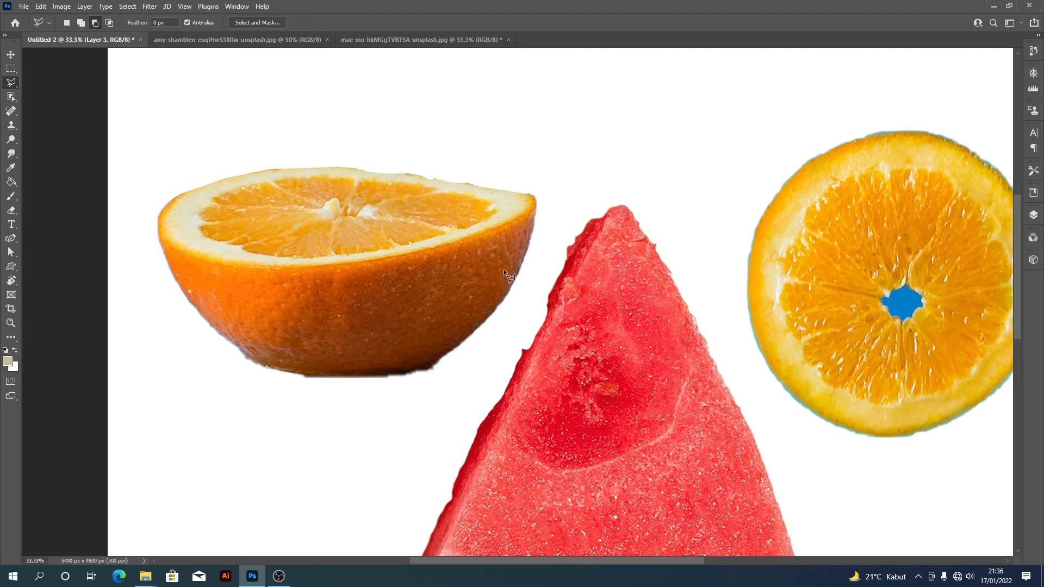
- Outline the blue centre of the round orange slice with the Polygonal Lasso and cut it out of the slice's layer
{"action": "key", "text": "ctrl+minus"}
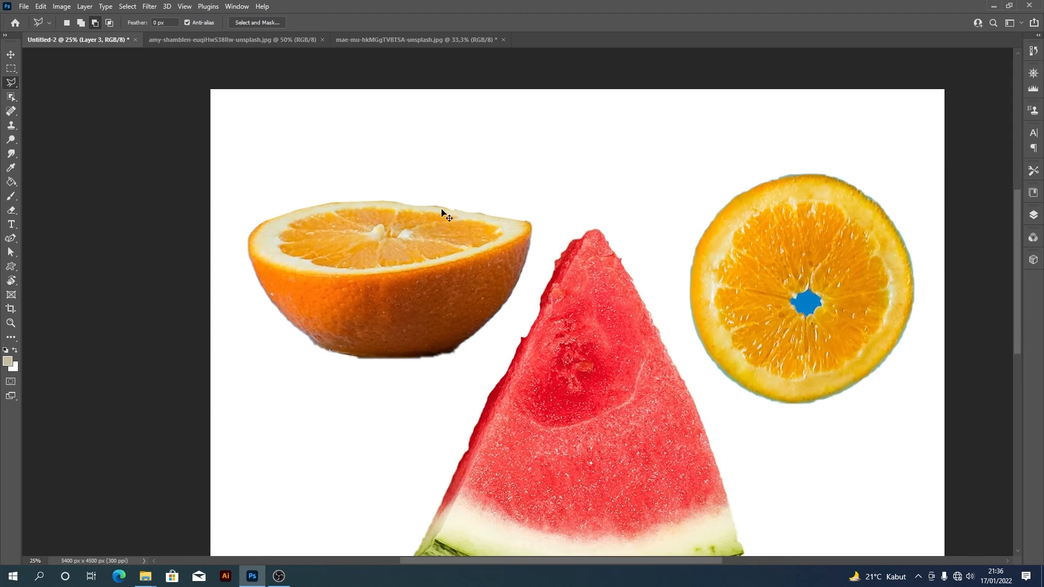
{"action": "key", "text": "ctrl+minus"}
{"action": "key", "text": "ctrl+plus"}
{"action": "left_click_drag", "start_coordinate": [612, 252], "coordinate": [509, 262]}
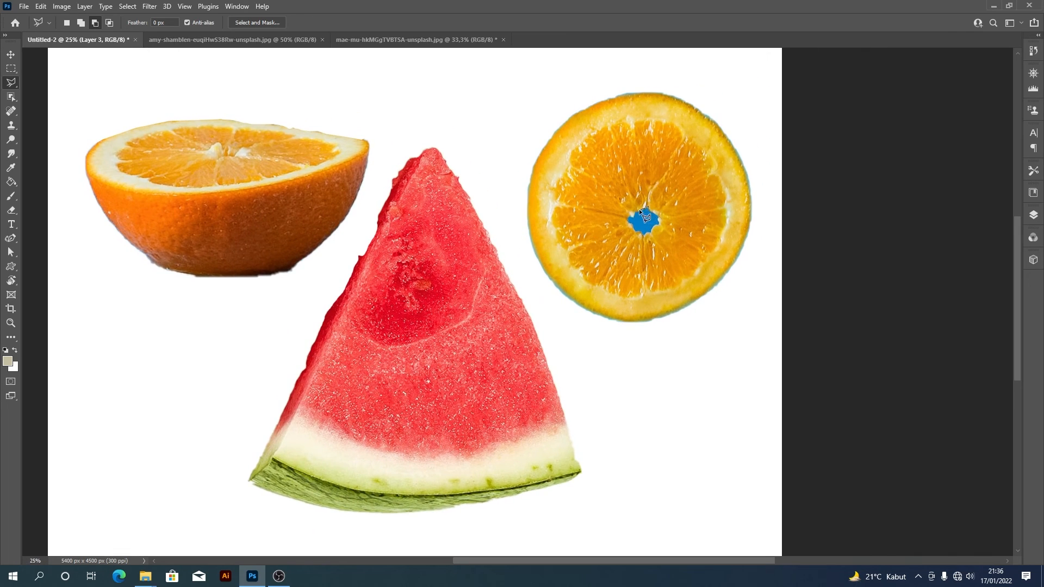
{"action": "left_click", "coordinate": [624, 219]}
{"action": "left_click", "coordinate": [628, 223]}
{"action": "left_click", "coordinate": [631, 225]}
{"action": "left_click", "coordinate": [651, 208]}
{"action": "key", "text": "v"}
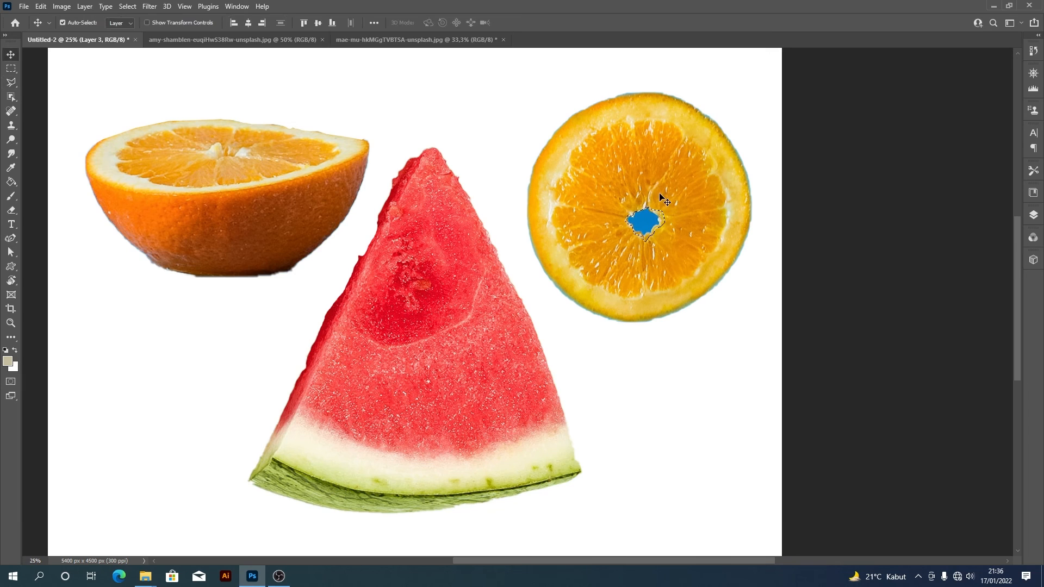
{"action": "key", "text": "ctrl+x"}
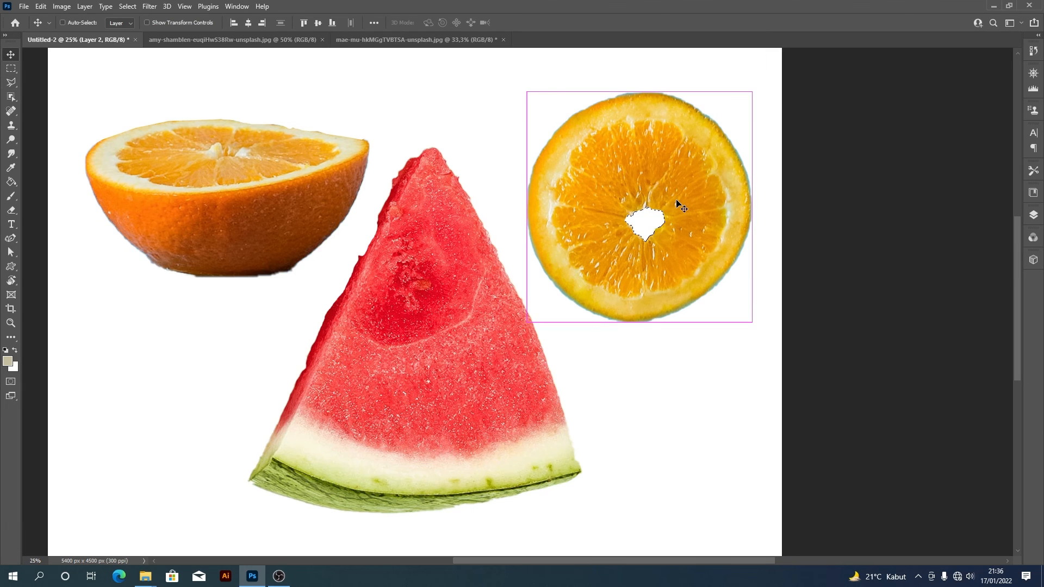
{"action": "key", "text": "ctrl+minus"}
{"action": "key", "text": "ctrl+minus"}
{"action": "key", "text": "w"}
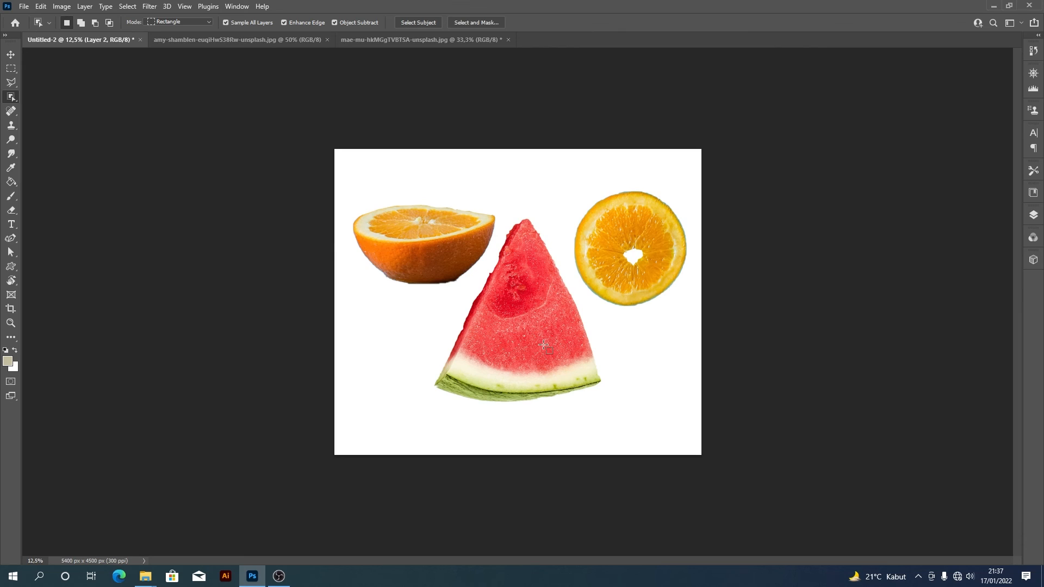
{"action": "left_click", "coordinate": [13, 83]}
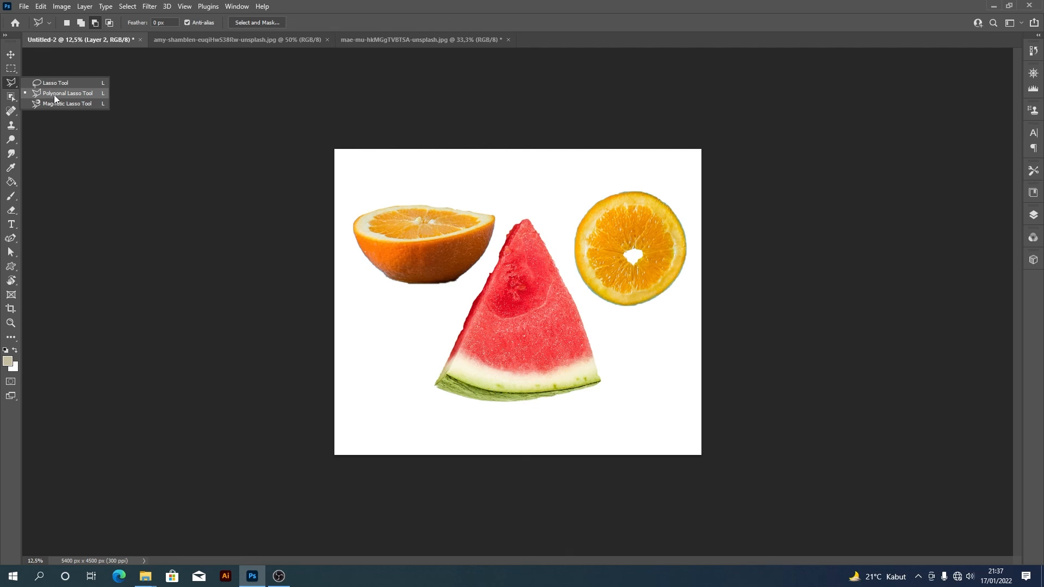
{"action": "left_click", "coordinate": [12, 97]}
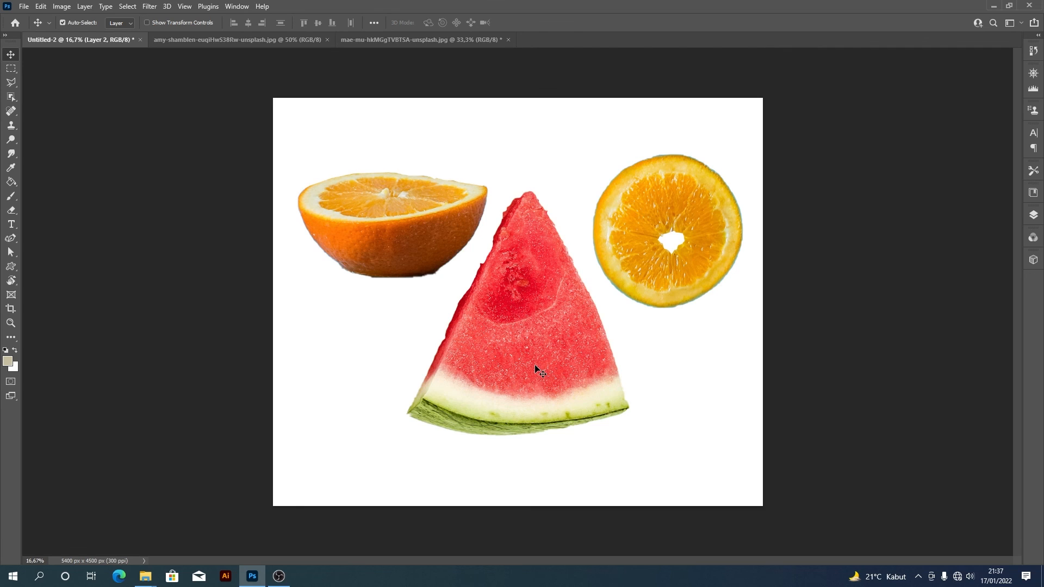
- Move the watermelon slice slightly down and to the right on the canvas
{"action": "left_click_drag", "start_coordinate": [541, 350], "coordinate": [546, 363]}
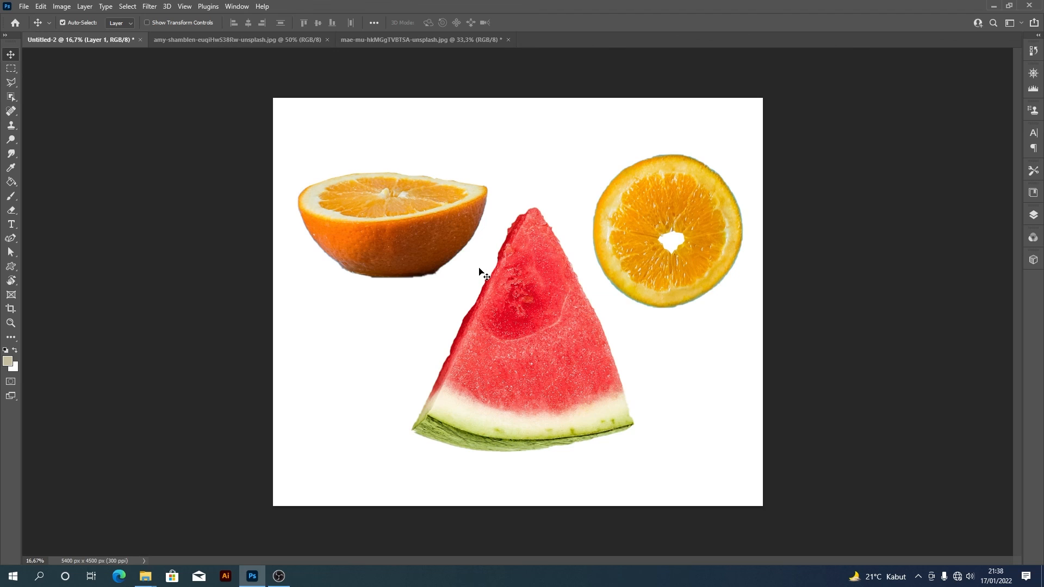